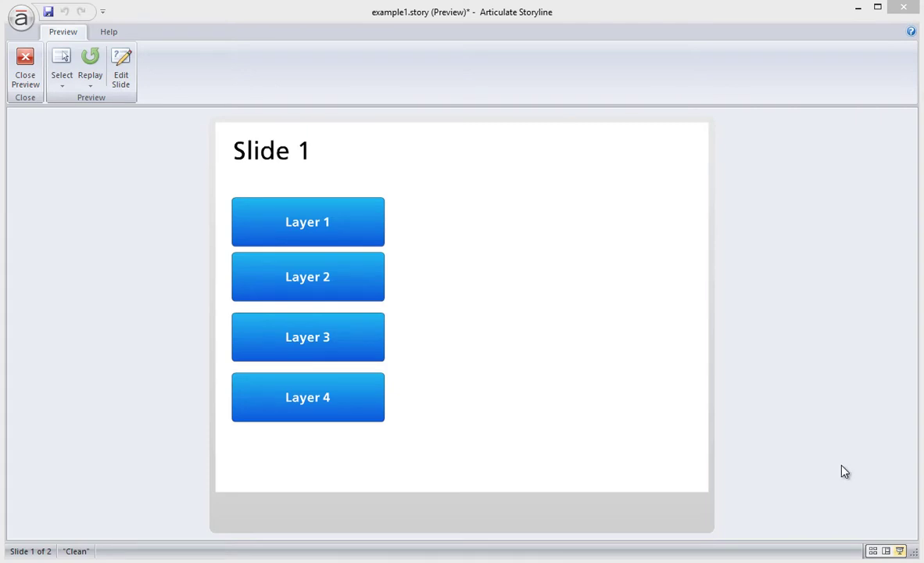
Step: Test the layer buttons in the preview of the finished example, continue to Slide 2, and close the preview
click(346, 235)
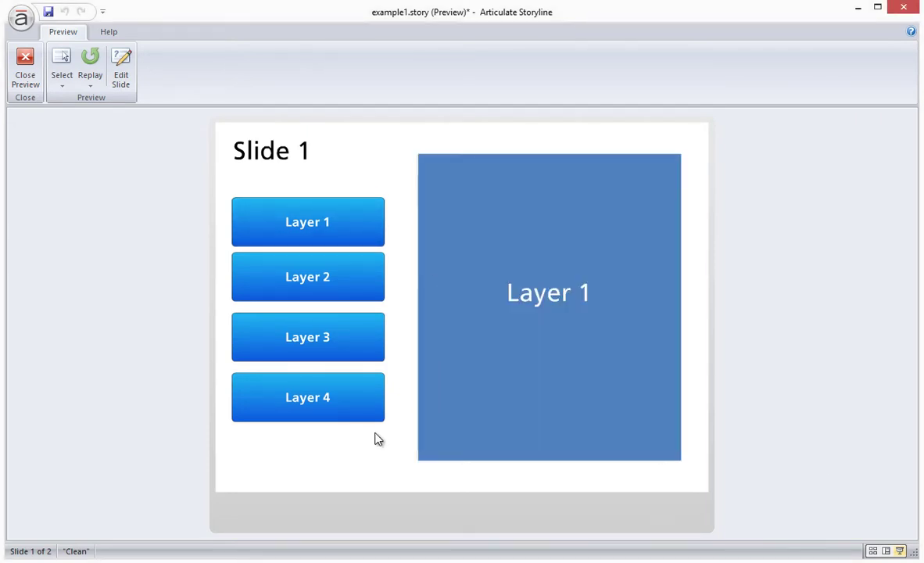
click(341, 337)
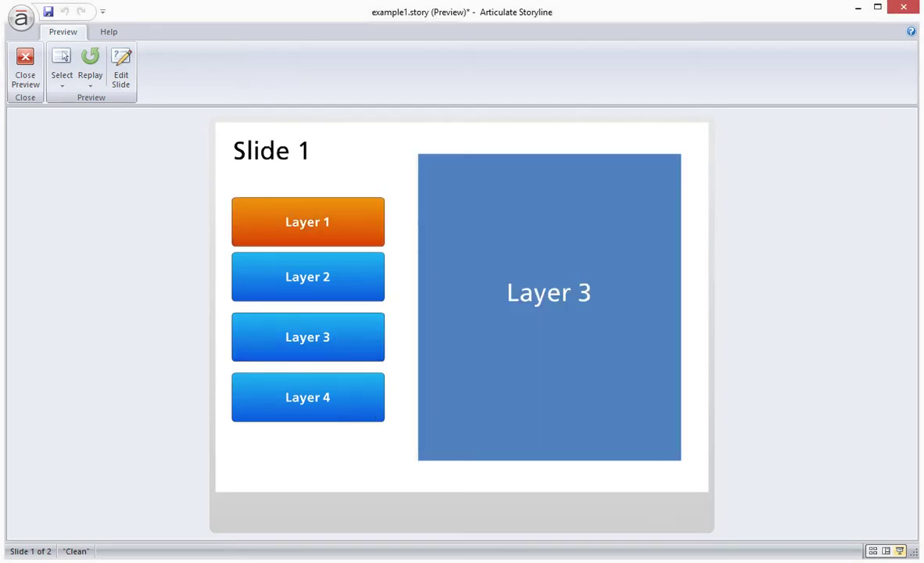
click(357, 397)
click(373, 295)
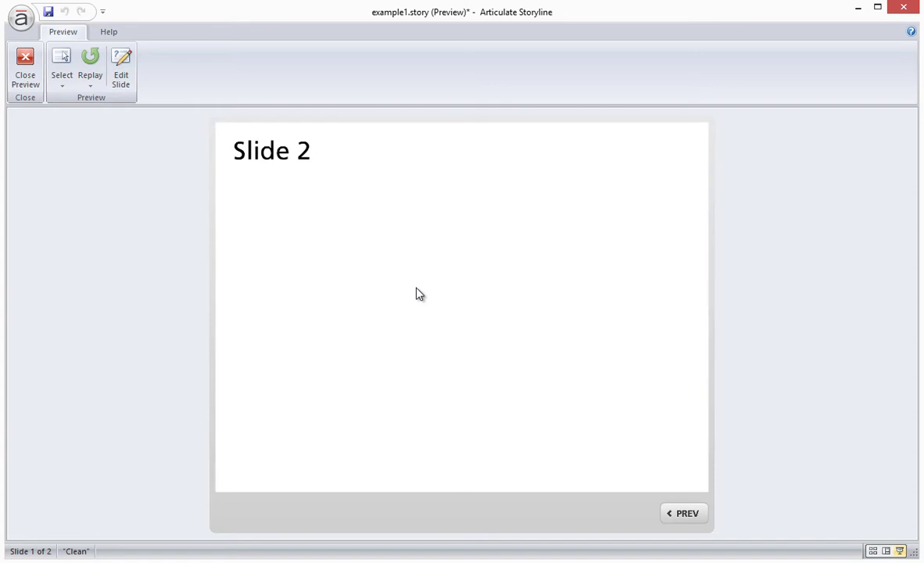
key(Escape)
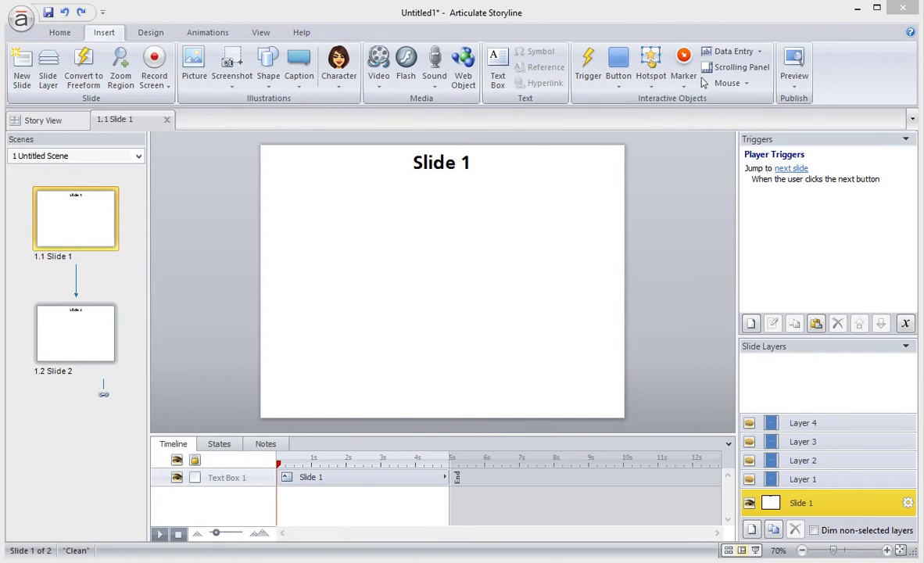
Step: Turn off the Prev and Next navigation controls in the slide properties of Slide 1
click(76, 344)
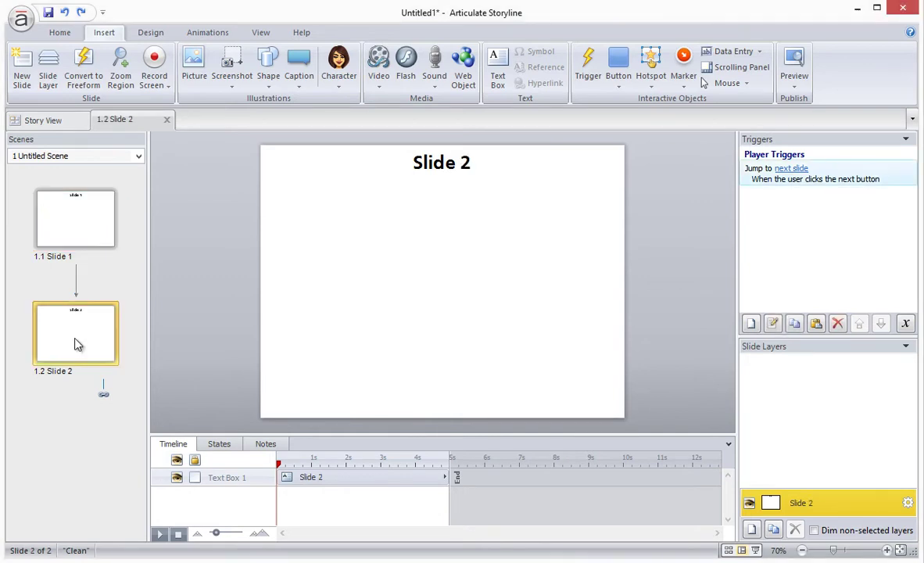
click(77, 223)
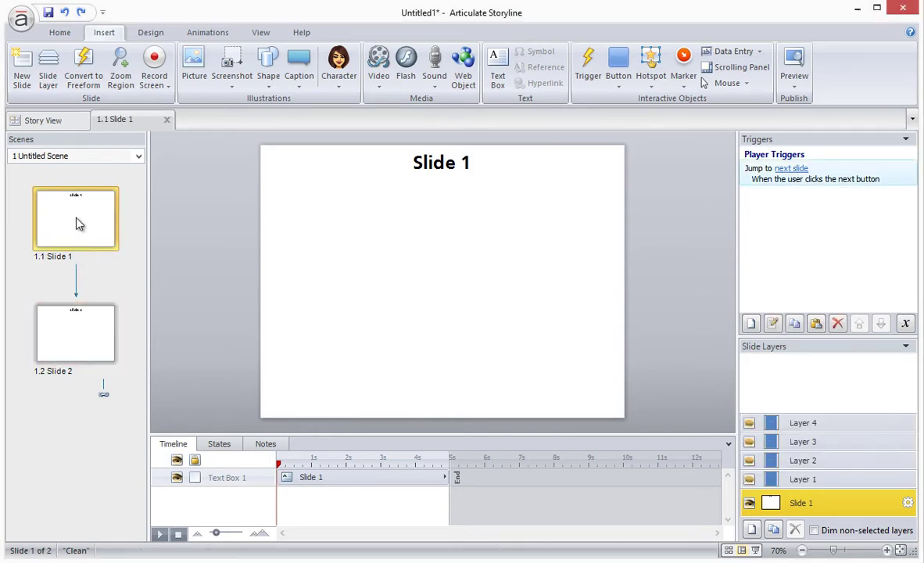
click(907, 503)
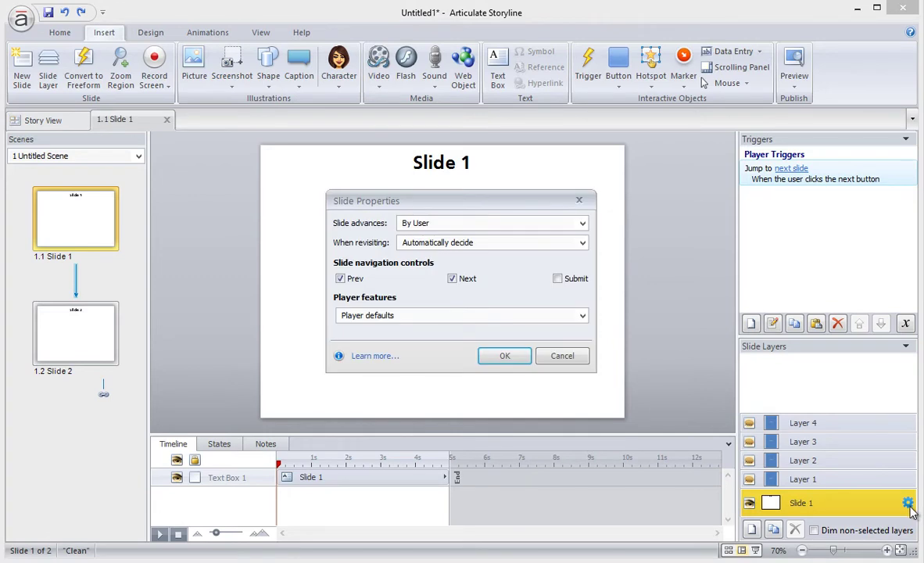
click(464, 280)
click(356, 280)
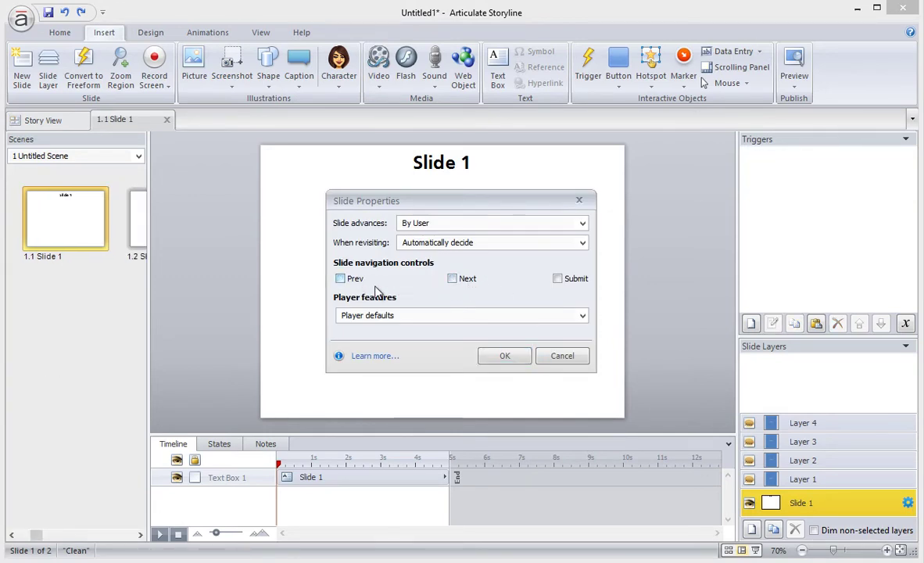
click(503, 356)
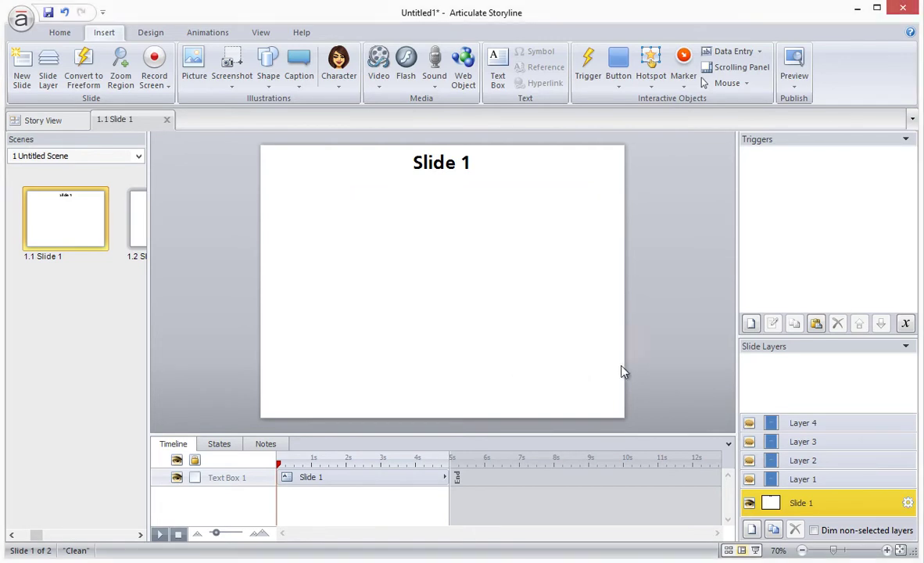
Step: Insert a blue button about 264 by 96 px below the Slide 1 title and label it "Layer 1"
click(617, 72)
click(656, 129)
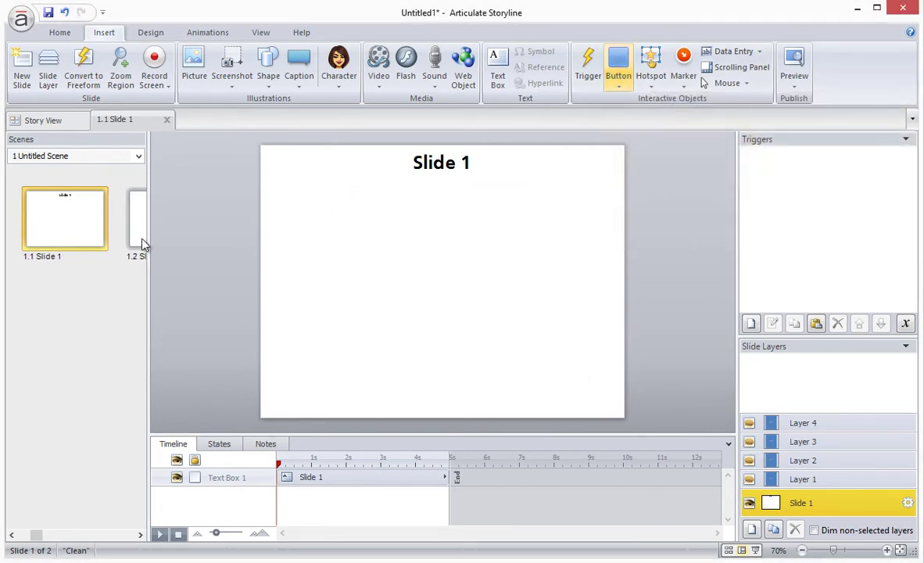
click(302, 210)
drag(379, 229, 435, 257)
text(Layer 1)
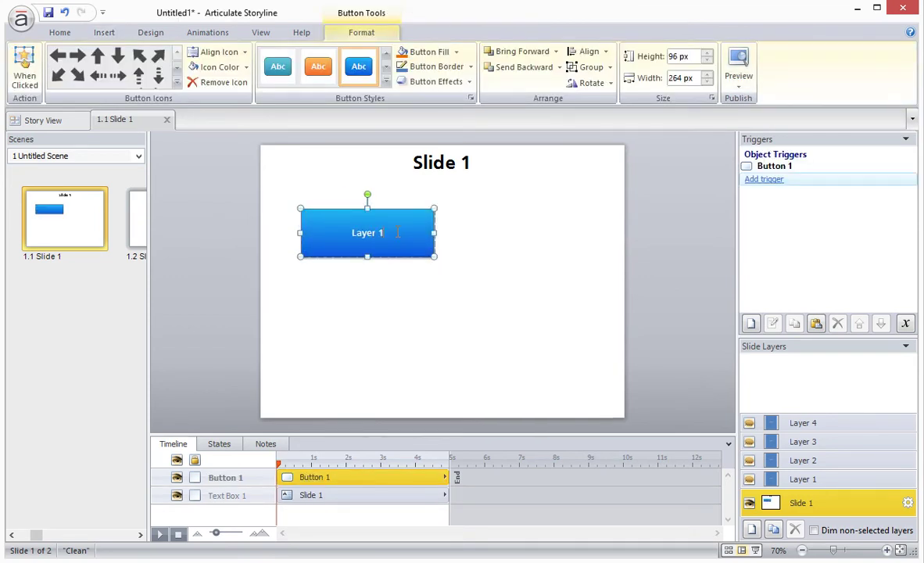
Step: Delete the Visited state from the Layer 1 button's states
click(209, 444)
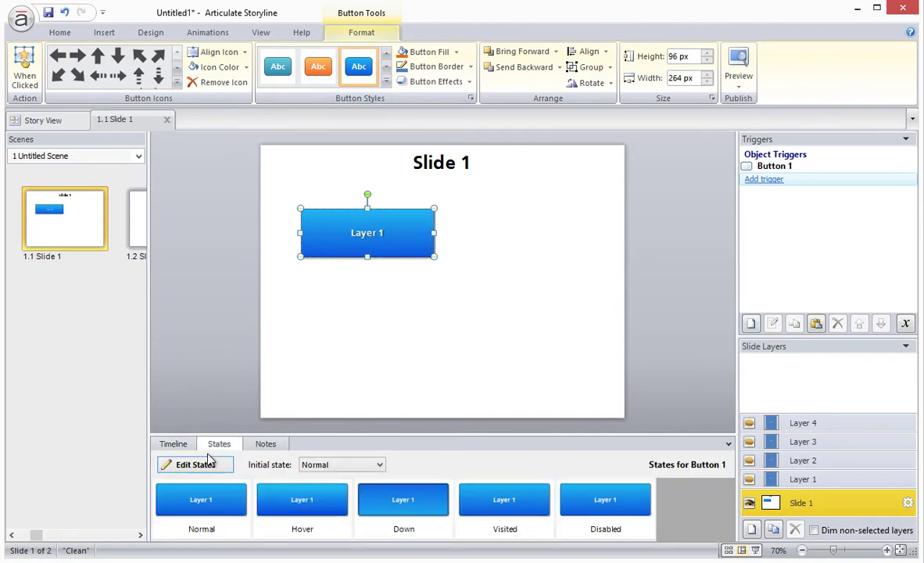
click(193, 464)
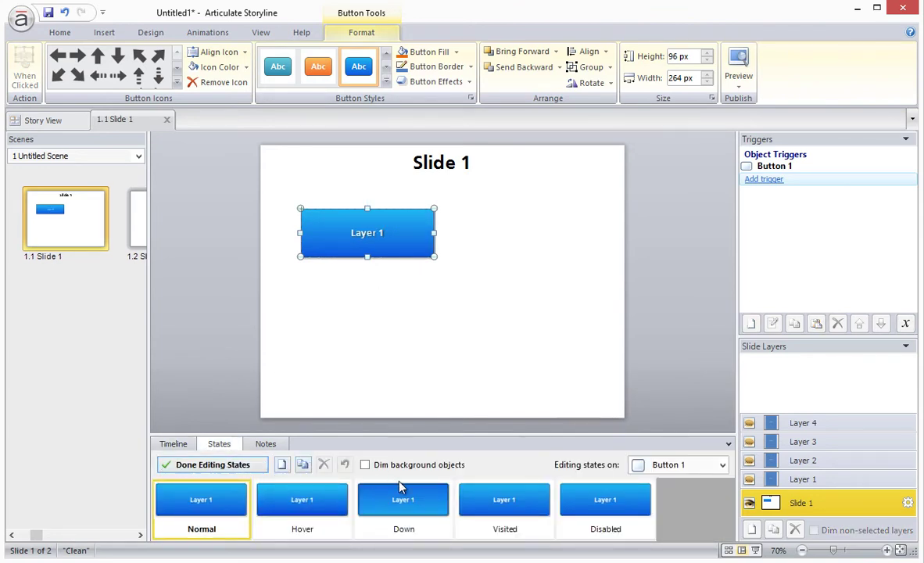
click(479, 502)
click(325, 465)
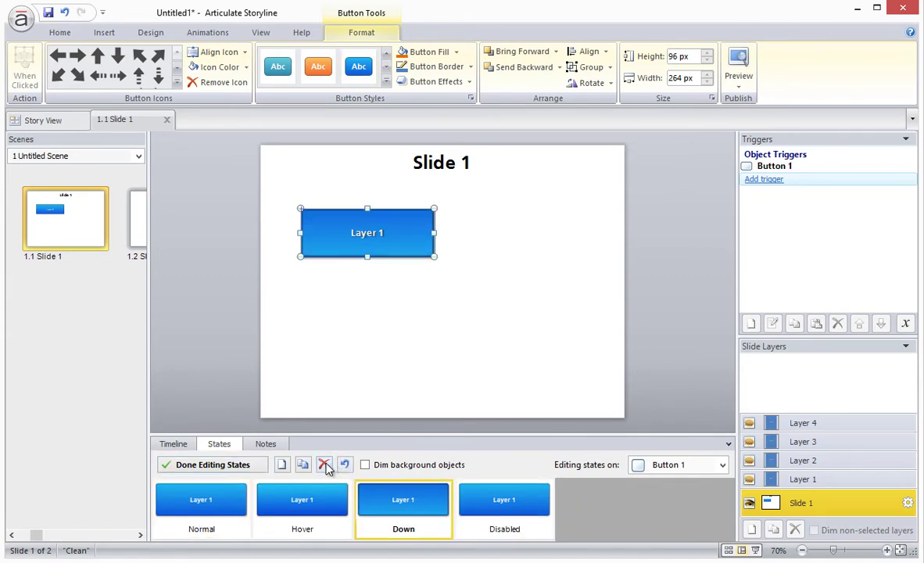
Step: Add a state named "Completed" to the Layer 1 button, give it an orange fill, and finish editing the states
click(282, 465)
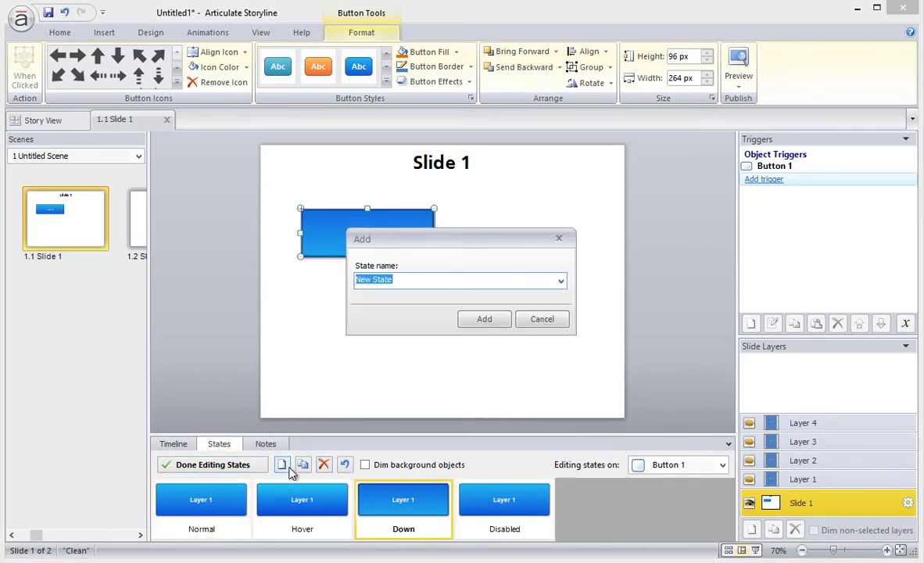
text(Completed)
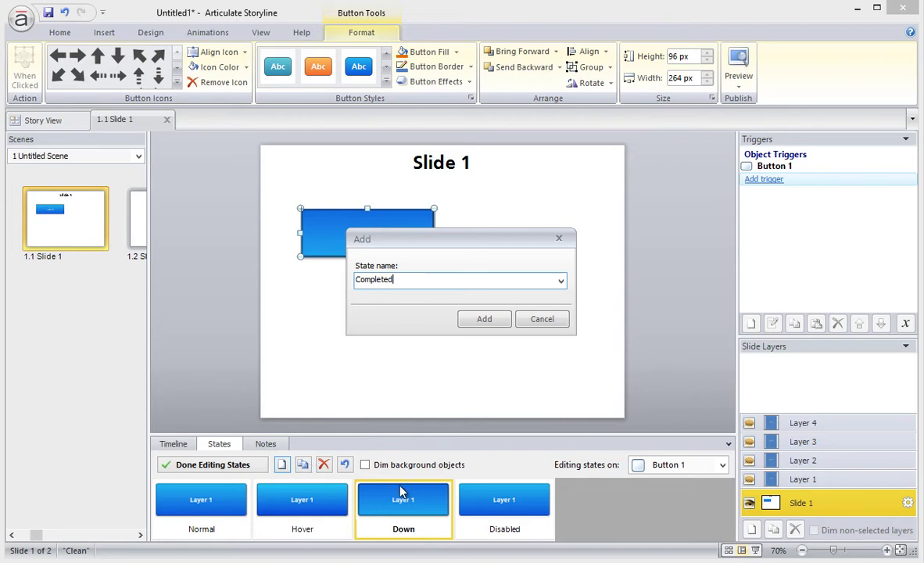
click(486, 318)
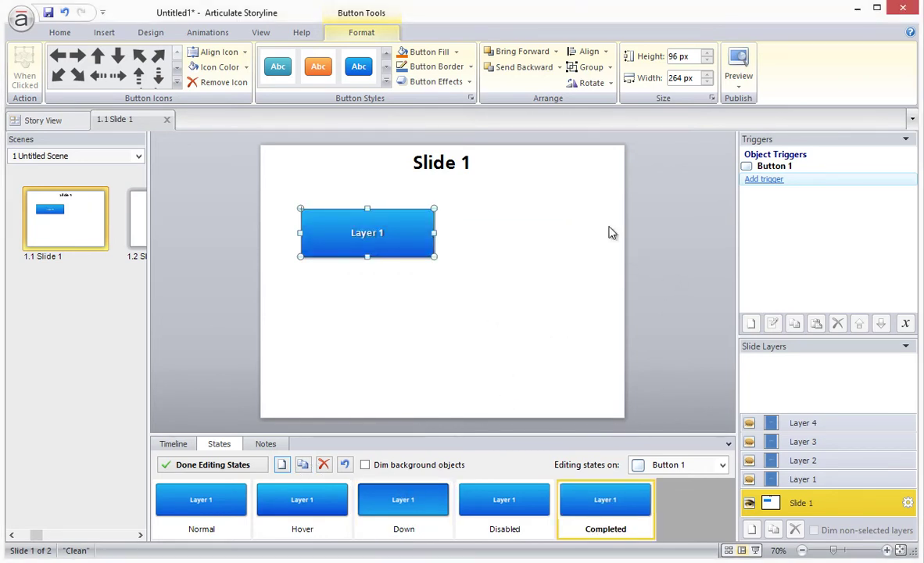
click(428, 52)
click(512, 117)
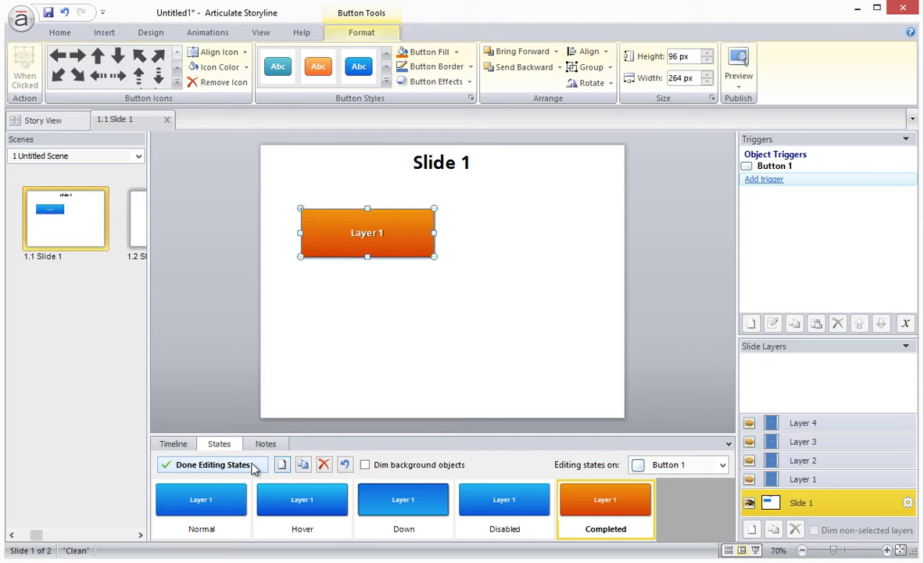
click(254, 467)
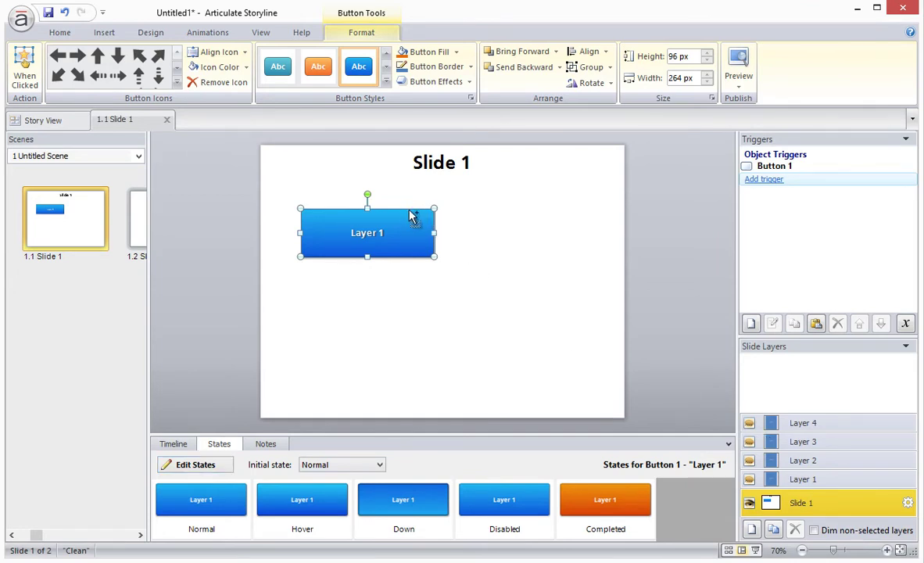
Step: Duplicate the Layer 1 button into a column of four and label the copies Layer 2, Layer 3 and Layer 4
key(ctrl+d)
drag(407, 214, 364, 377)
double_click(353, 374)
text(4)
click(822, 514)
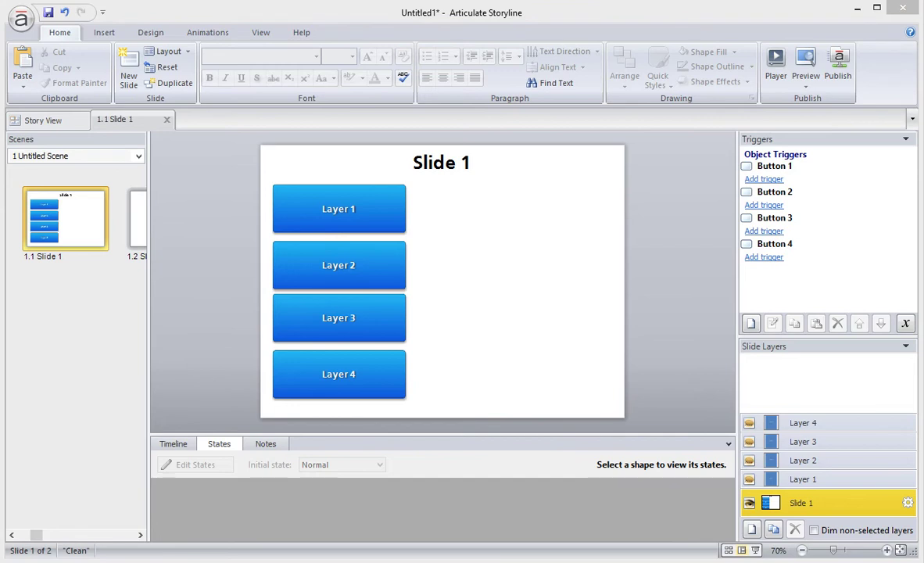
Step: Examine the contents of Layer 1 through Layer 4 in turn and return to the Slide 1 base layer
click(833, 479)
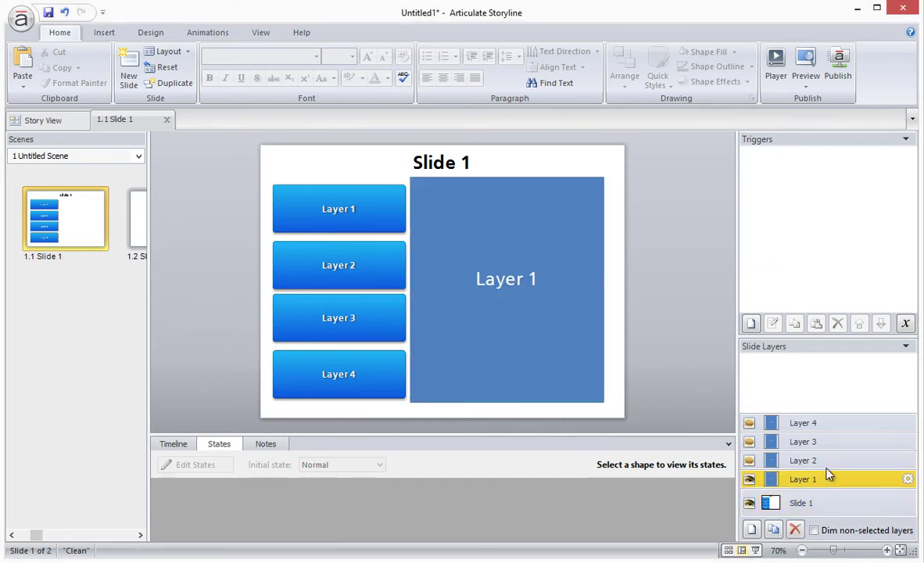
click(829, 461)
click(833, 442)
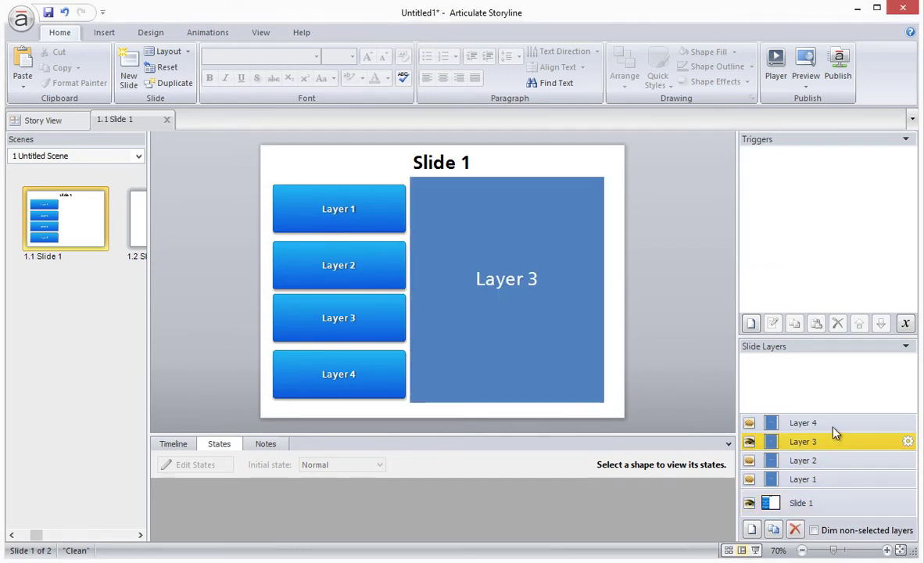
click(835, 424)
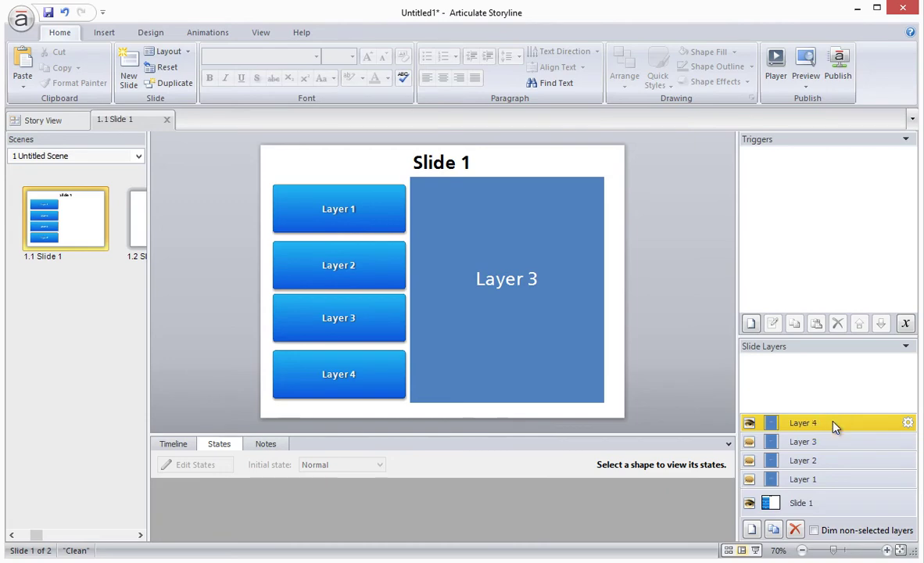
click(851, 505)
Step: Add a trigger to Button 1 that shows Layer 1 on the User clicks event
click(764, 179)
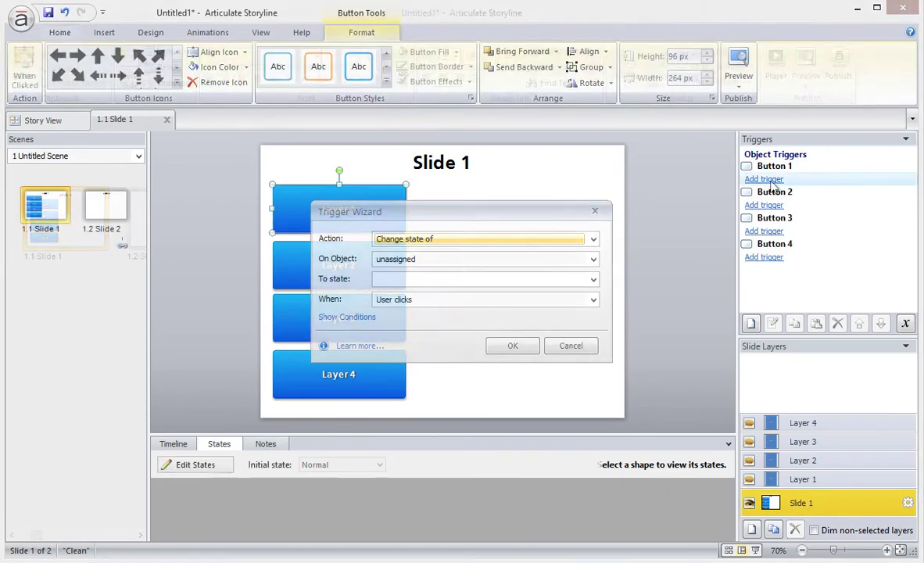
click(466, 240)
click(453, 287)
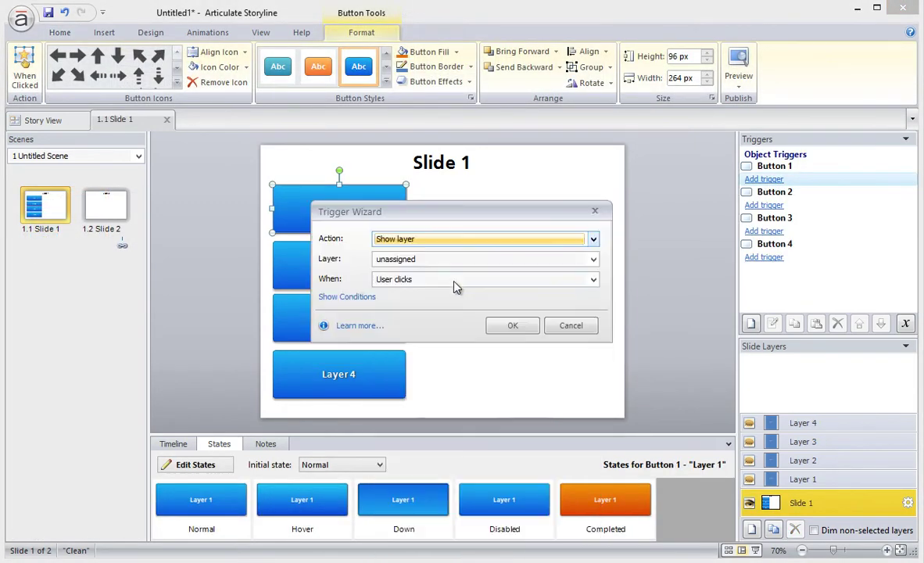
click(438, 259)
click(438, 347)
click(513, 325)
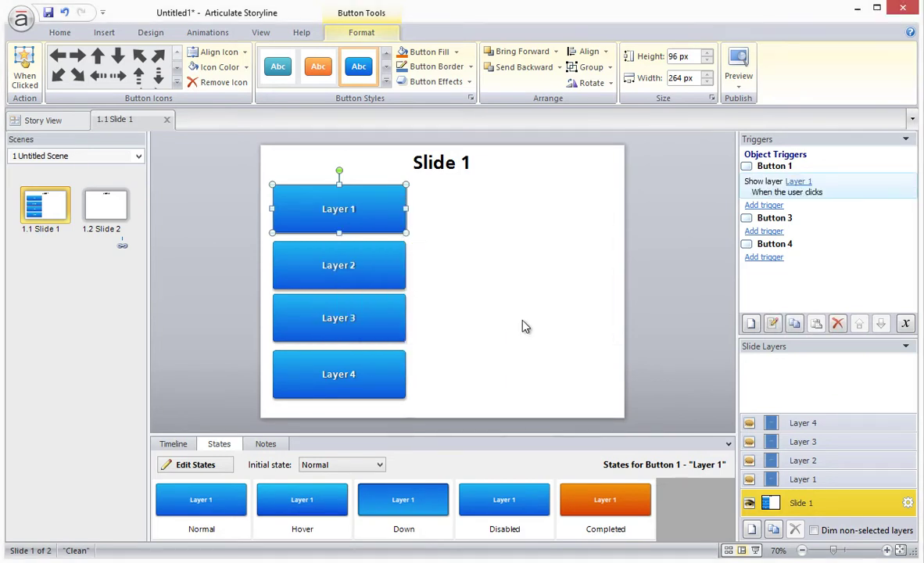
Step: Add User clicks triggers to Buttons 2, 3 and 4 that show Layer 2, Layer 3 and Layer 4 respectively
click(763, 219)
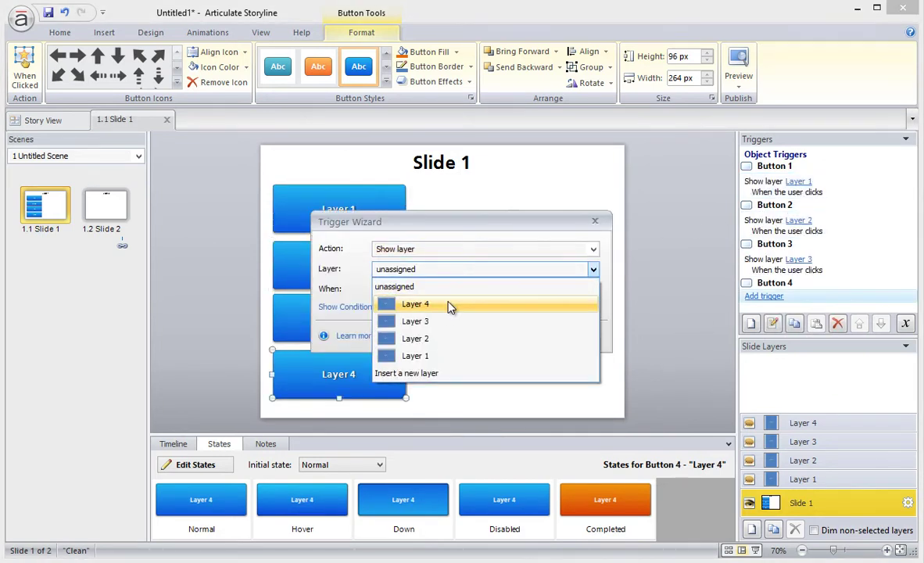
click(447, 304)
click(516, 336)
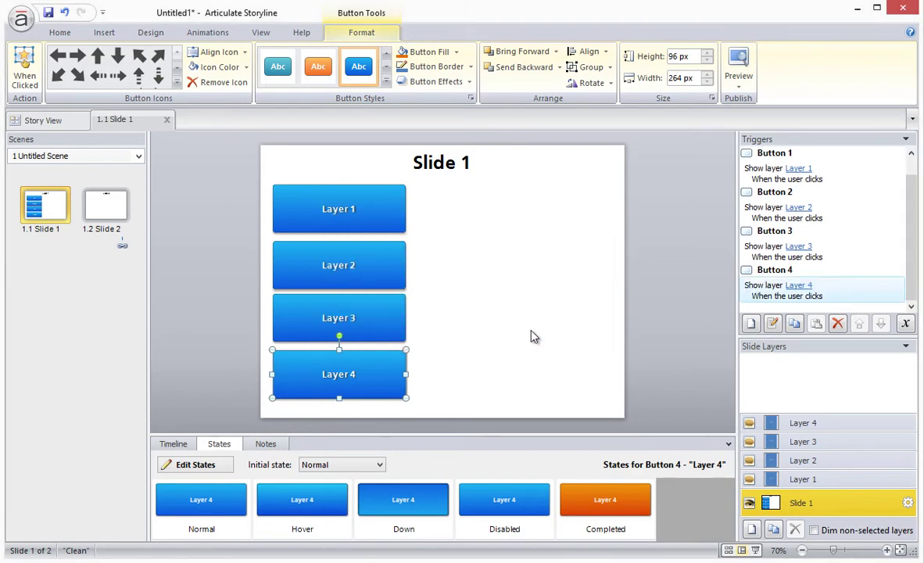
click(633, 292)
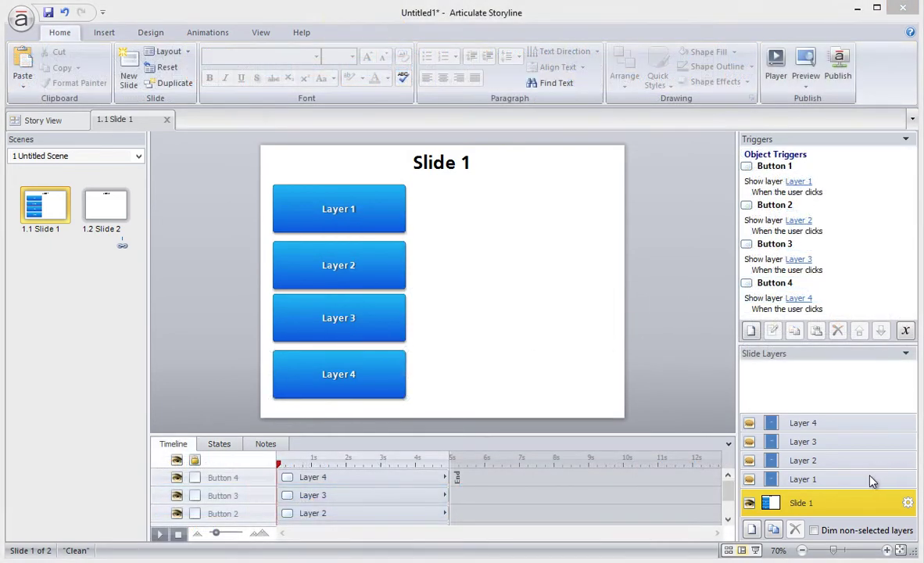
Step: Add a trigger to Layer 1 that changes Button 1's state to Completed when the layer's timeline ends
click(873, 481)
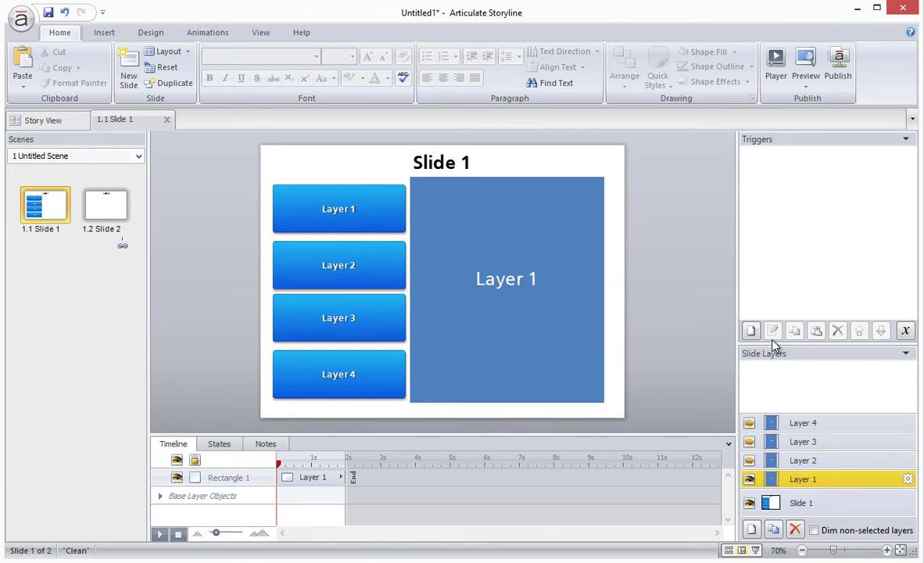
click(751, 330)
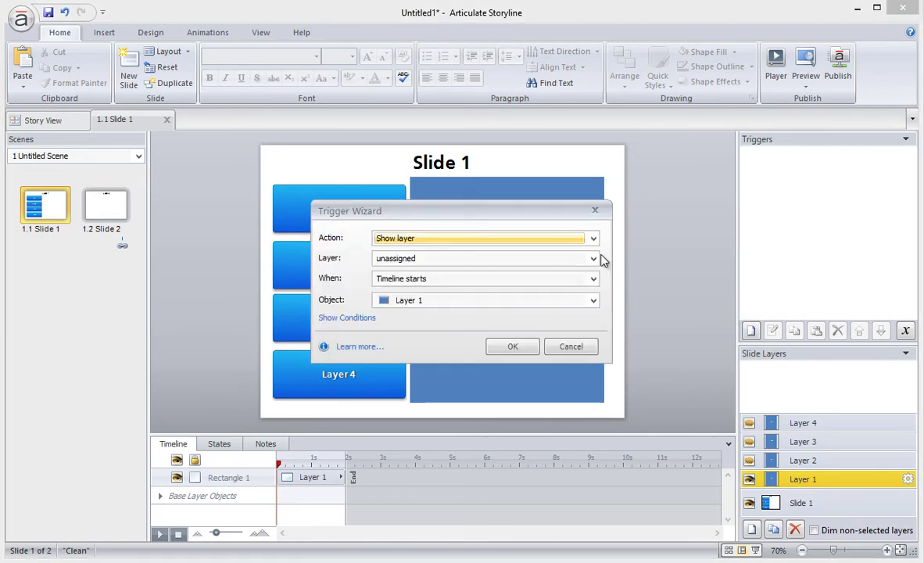
click(467, 238)
click(436, 270)
click(435, 260)
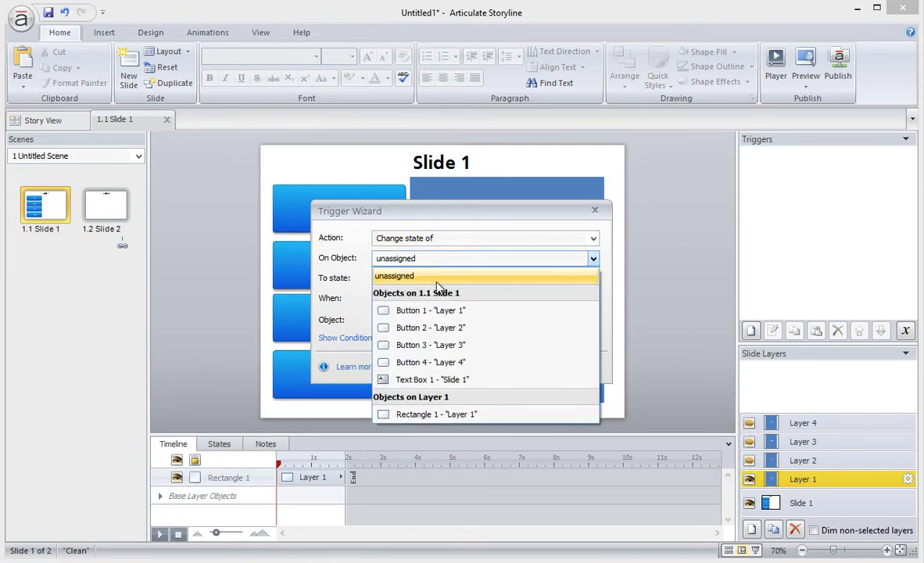
click(443, 310)
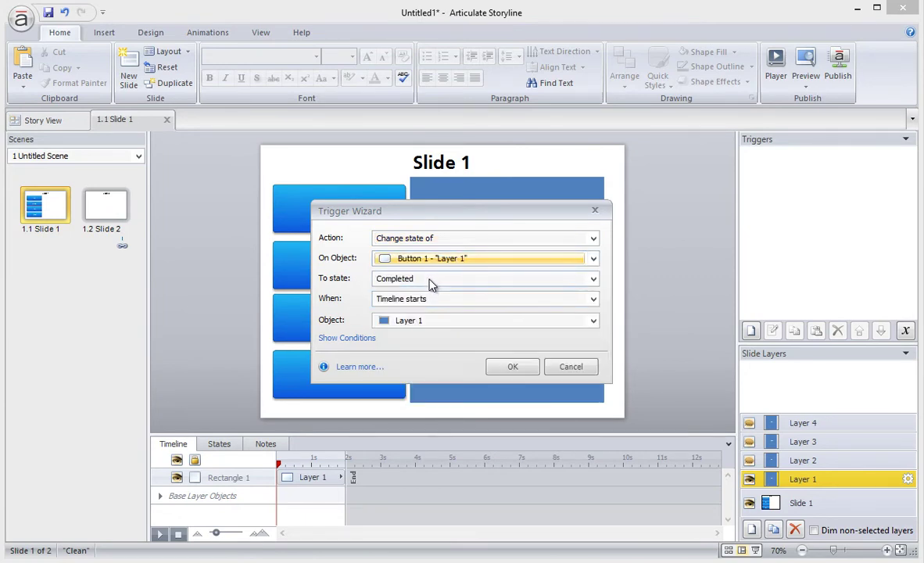
click(429, 299)
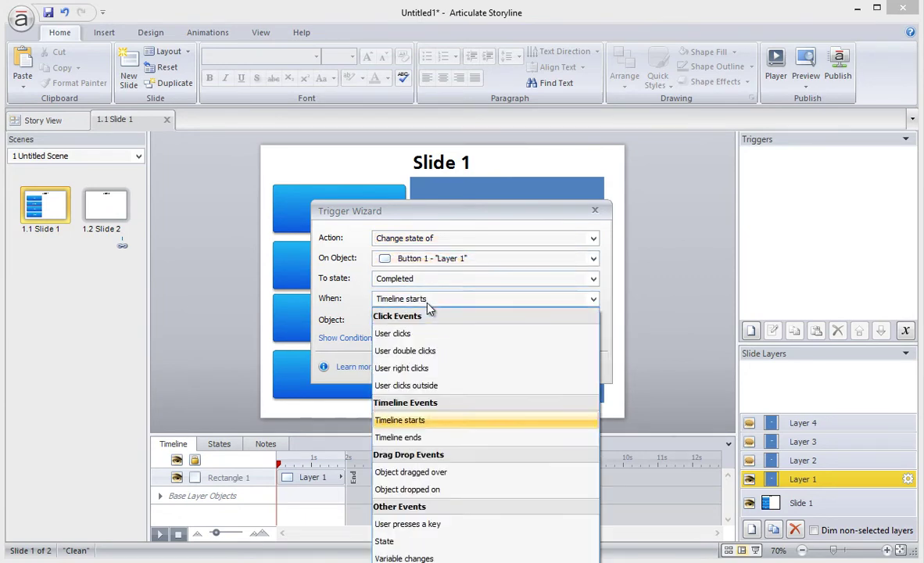
click(438, 437)
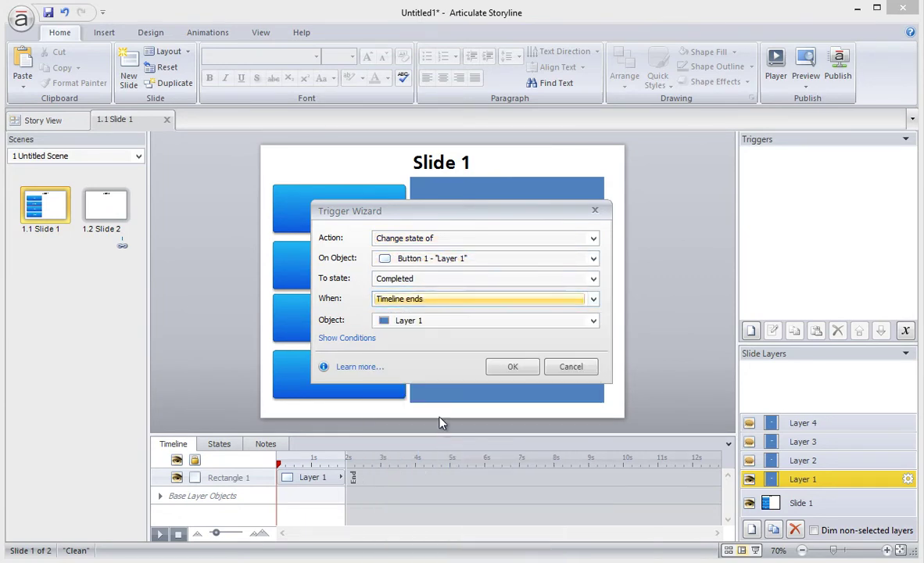
click(528, 372)
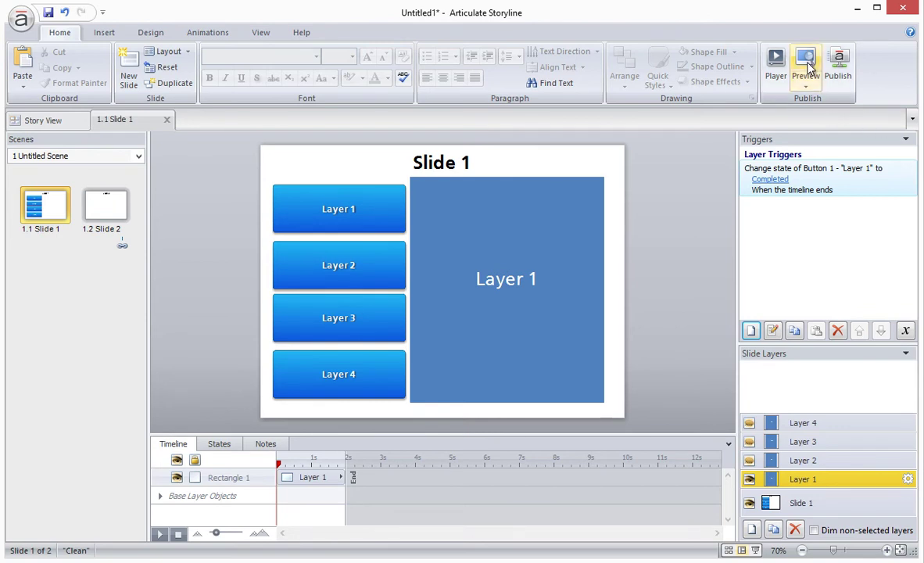
Step: Preview only Slide 1 and open Layer 1 to check its button's state change, then return to editing
click(810, 88)
click(819, 102)
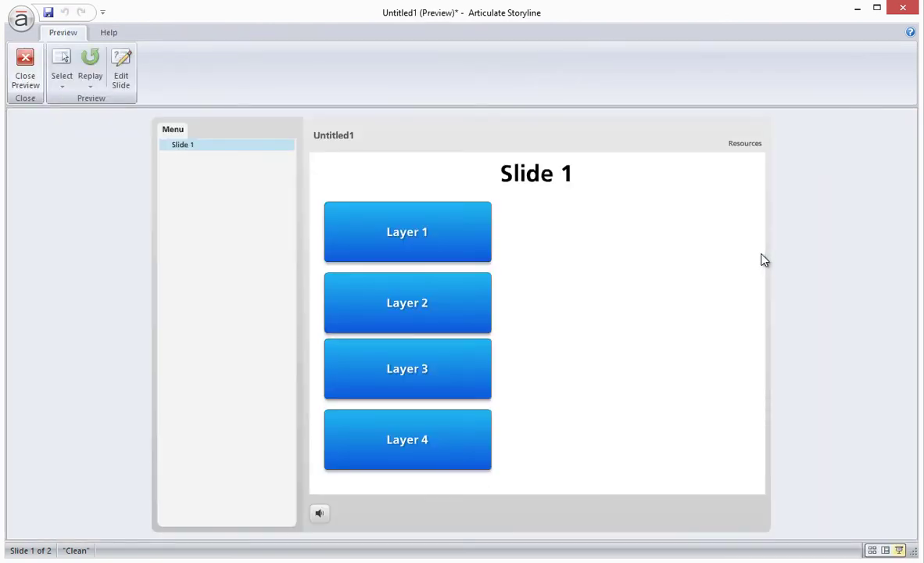
click(458, 226)
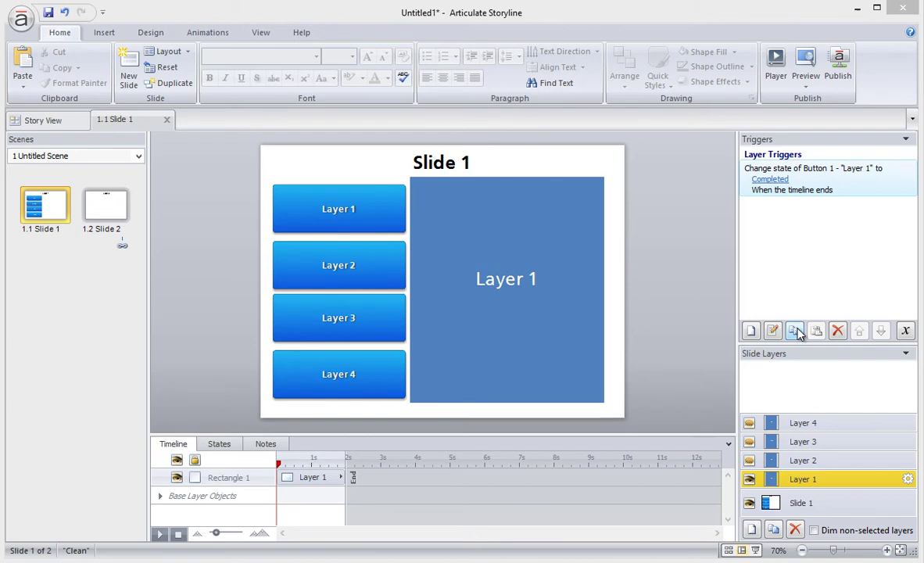
Step: Copy Layer 1's state-change trigger to Layer 2 and retarget the copy to Button 2
click(795, 331)
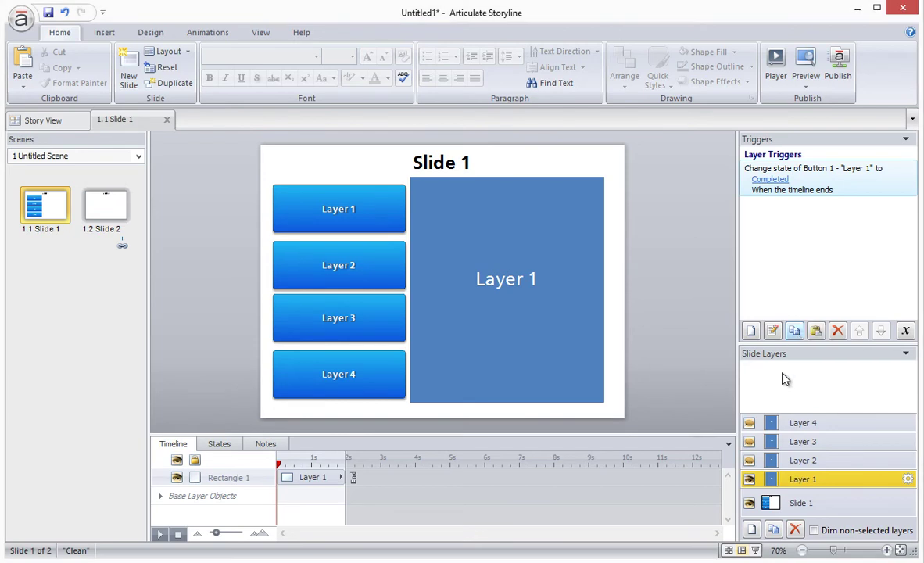
click(799, 461)
click(815, 329)
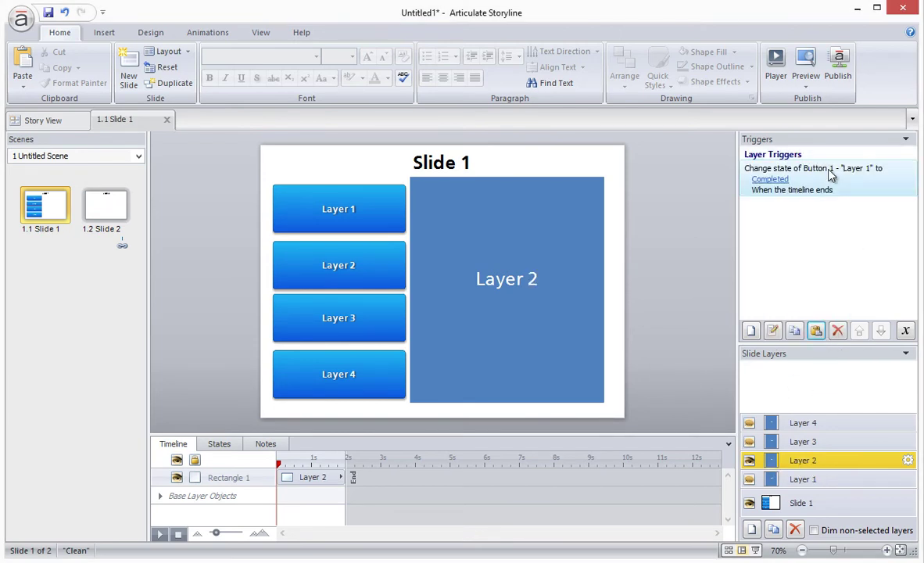
double_click(831, 175)
click(412, 249)
click(435, 301)
click(512, 355)
Step: Paste the Completed-state trigger into Layers 3 and 4, retargeting the copies to Button 3 and Button 4 respectively
click(817, 443)
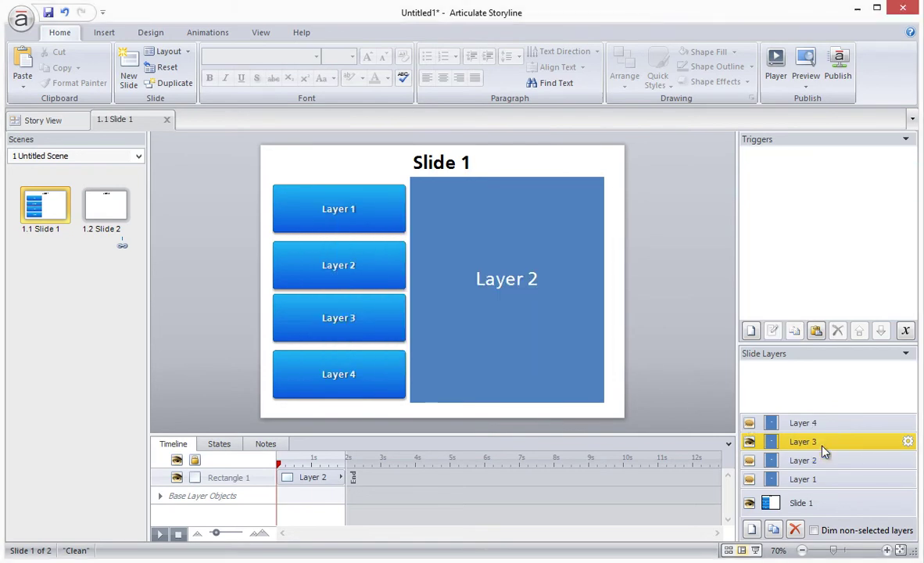
click(815, 331)
double_click(813, 169)
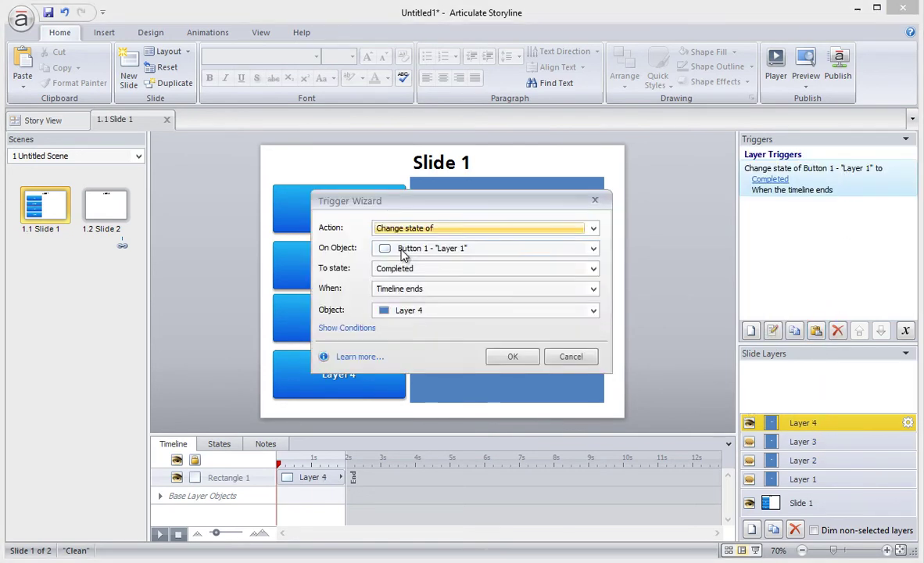
click(403, 250)
click(445, 350)
click(529, 357)
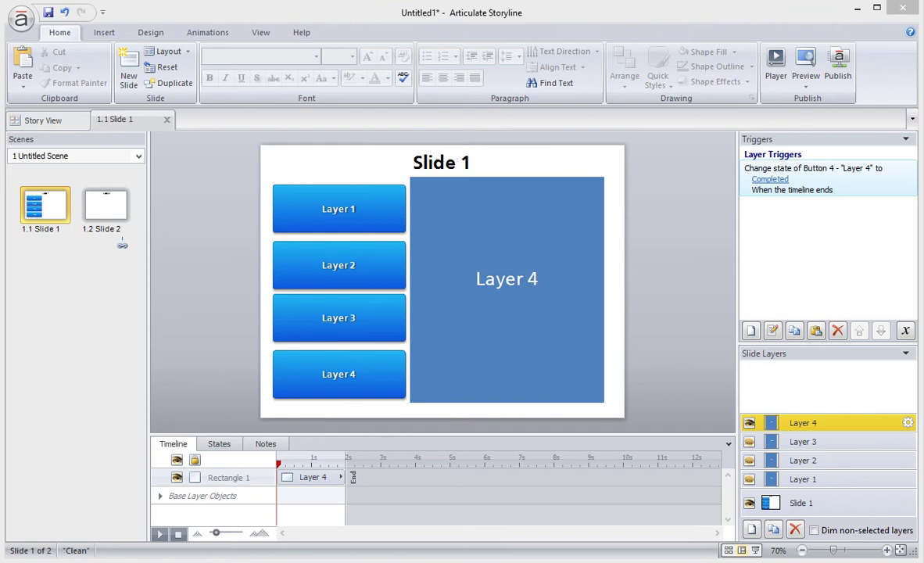
Step: Set up a new Layer 4 trigger that jumps to 1.2 Slide 2 when the layer's timeline ends
click(750, 330)
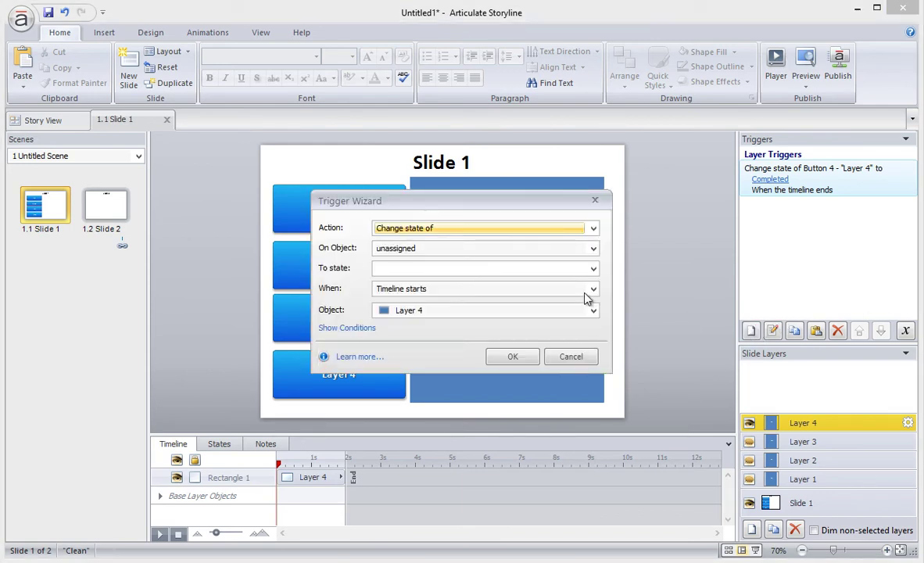
click(444, 230)
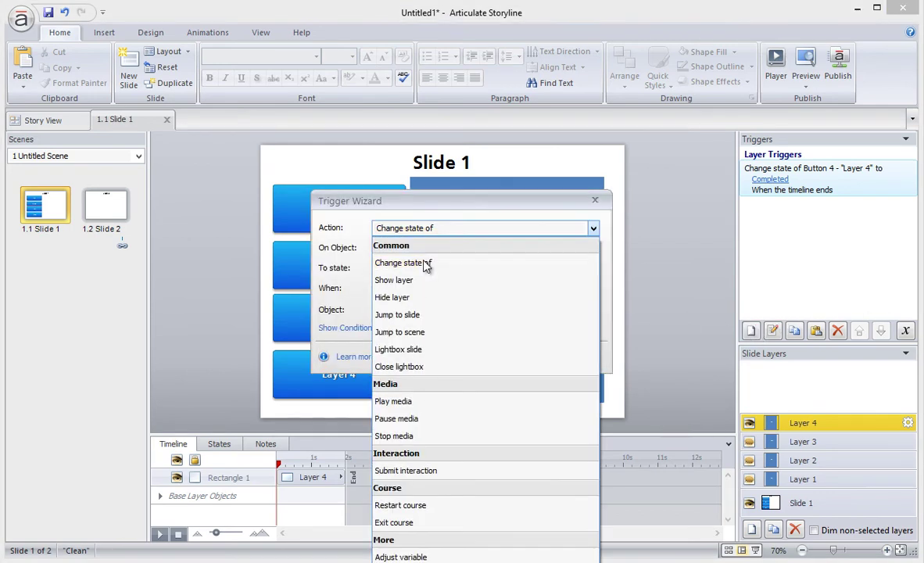
click(423, 313)
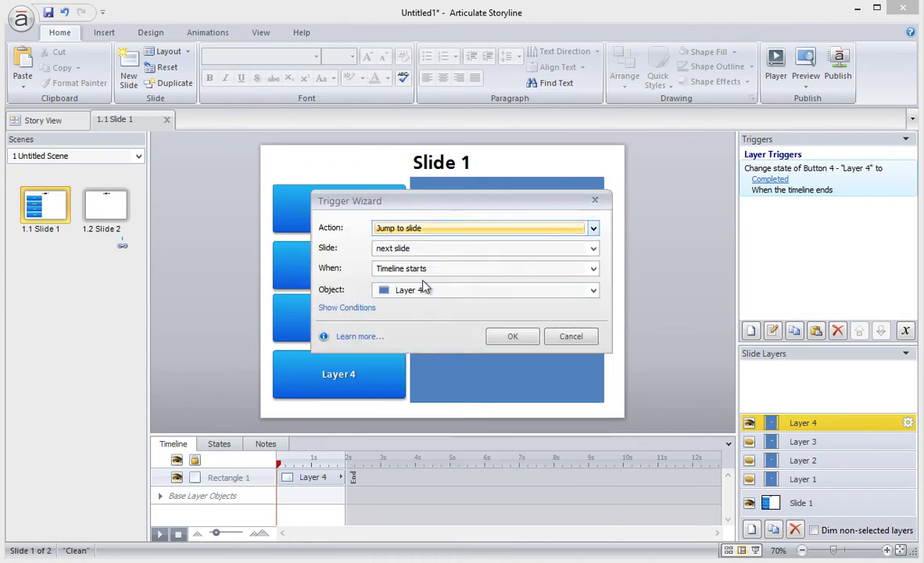
click(399, 248)
click(442, 377)
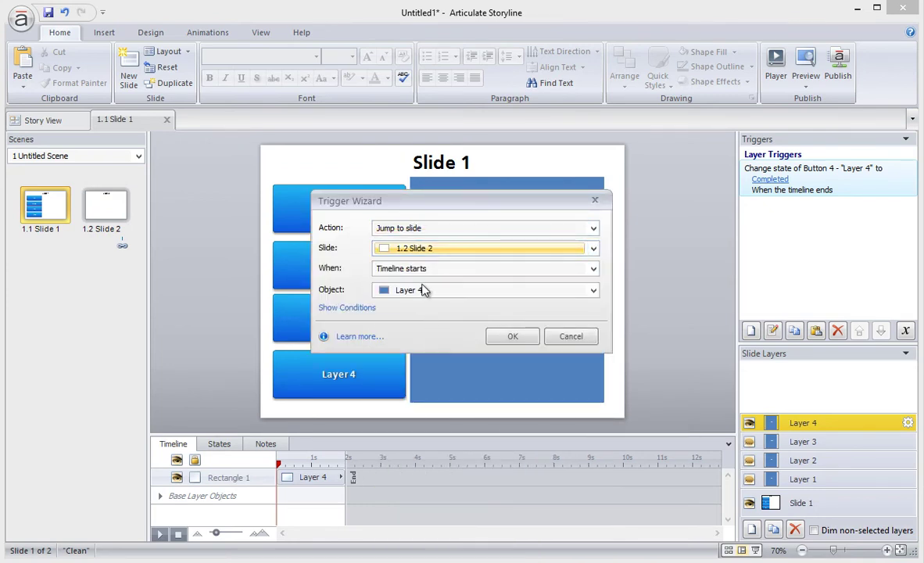
click(412, 271)
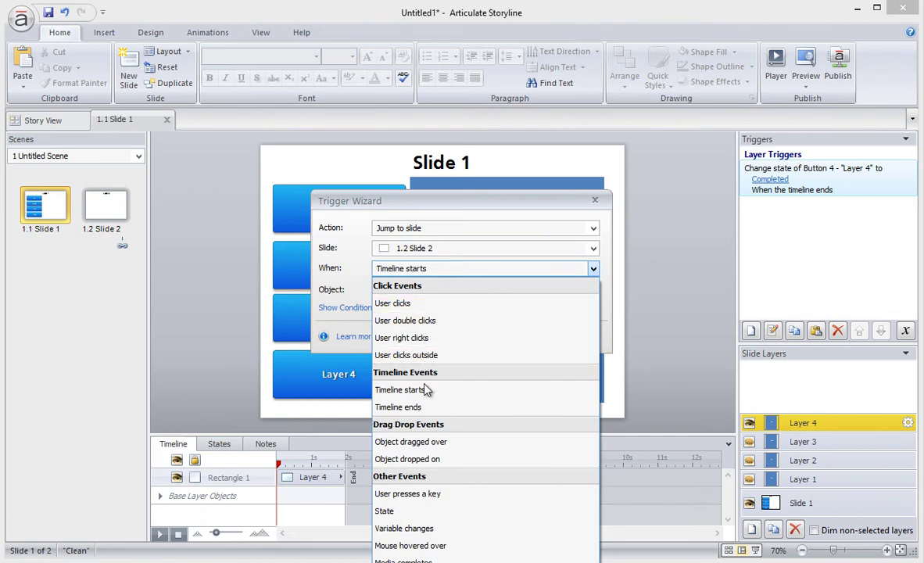
click(427, 407)
Step: Add a shape condition to the jump trigger requiring Button 1's state to equal Completed
click(358, 307)
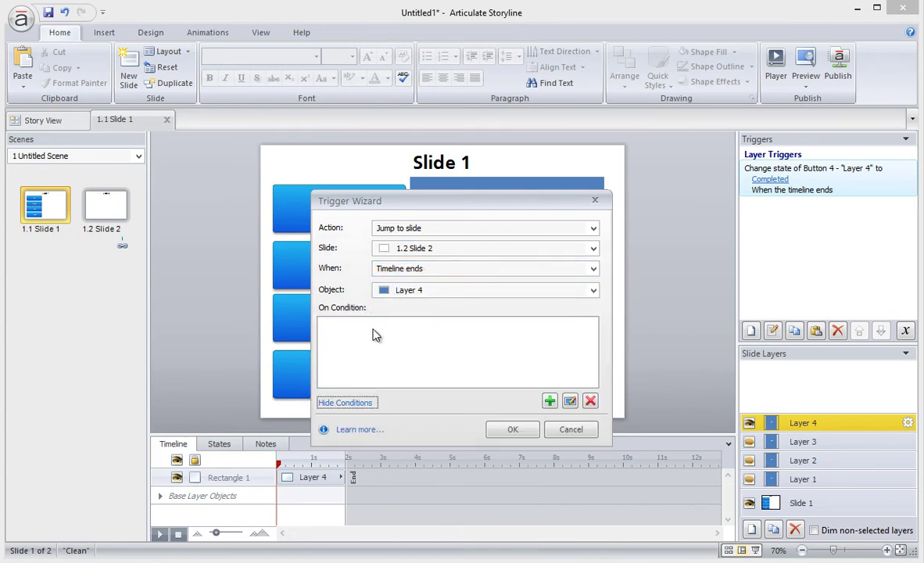
click(550, 401)
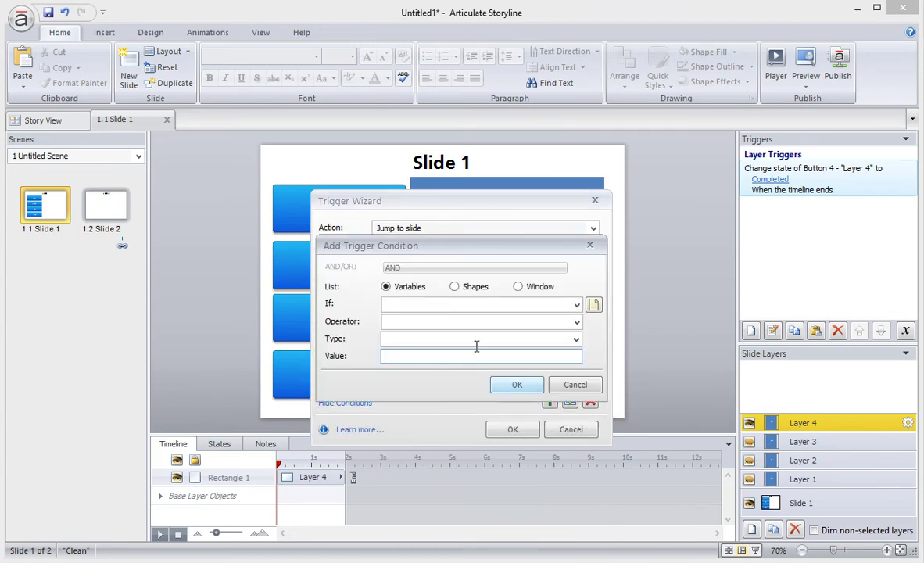
click(468, 289)
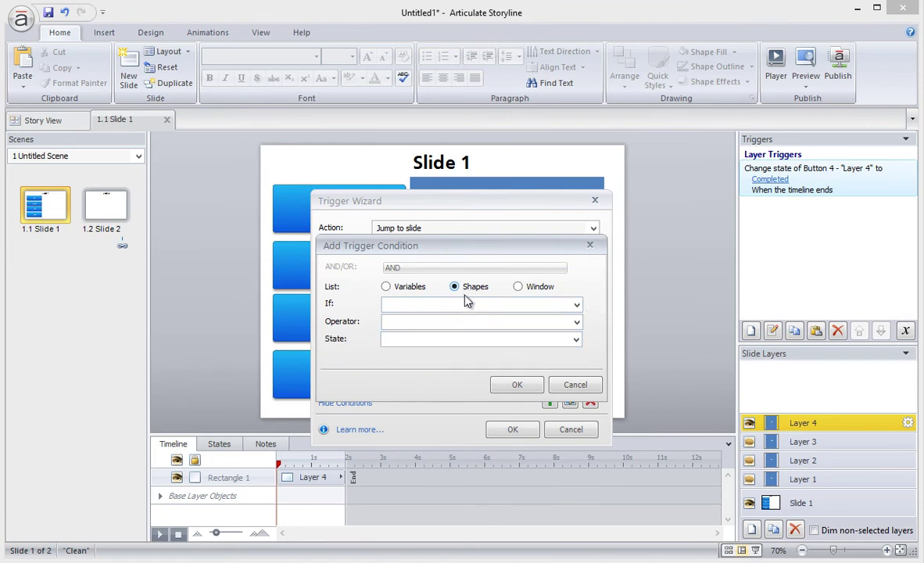
click(464, 304)
click(468, 339)
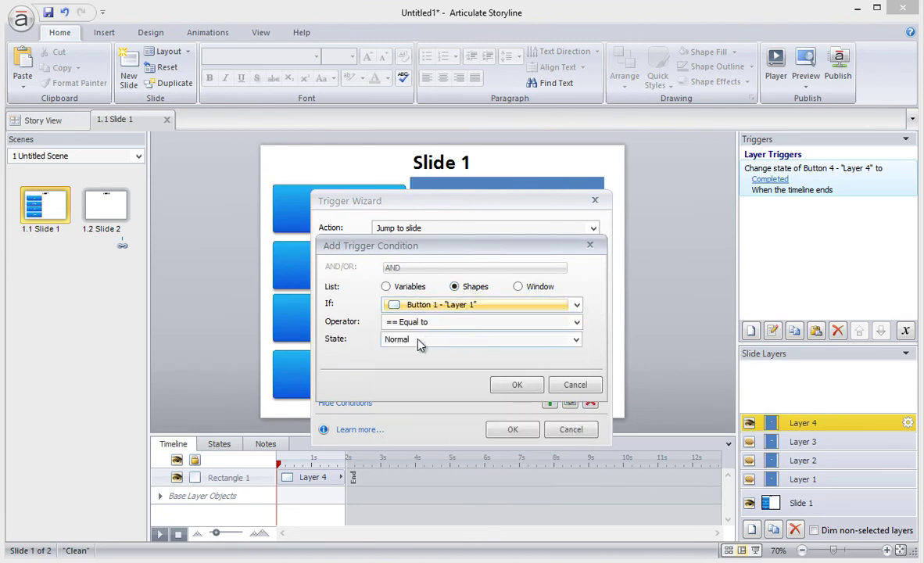
click(423, 341)
click(419, 375)
click(494, 386)
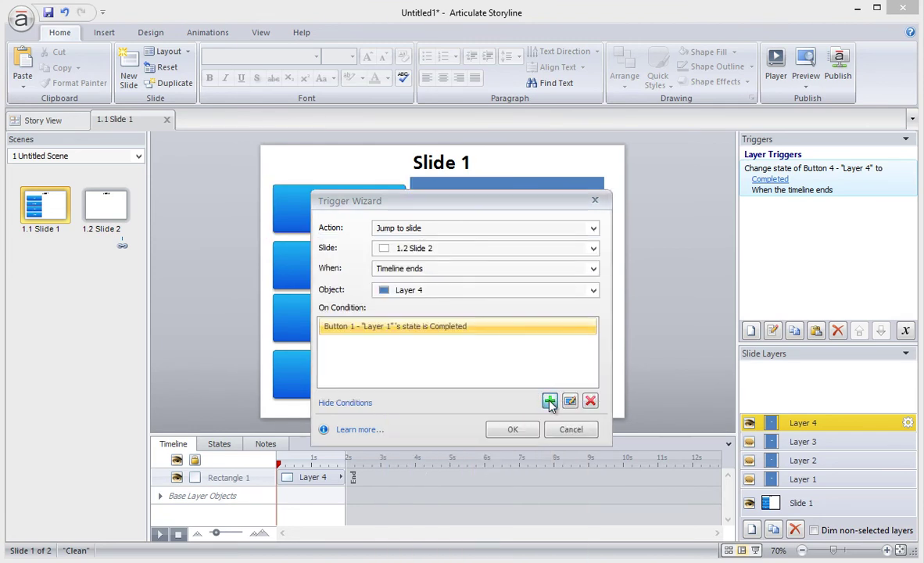
Step: Add an AND condition to the jump trigger requiring Button 2's state to equal Completed
click(549, 402)
click(471, 288)
click(464, 305)
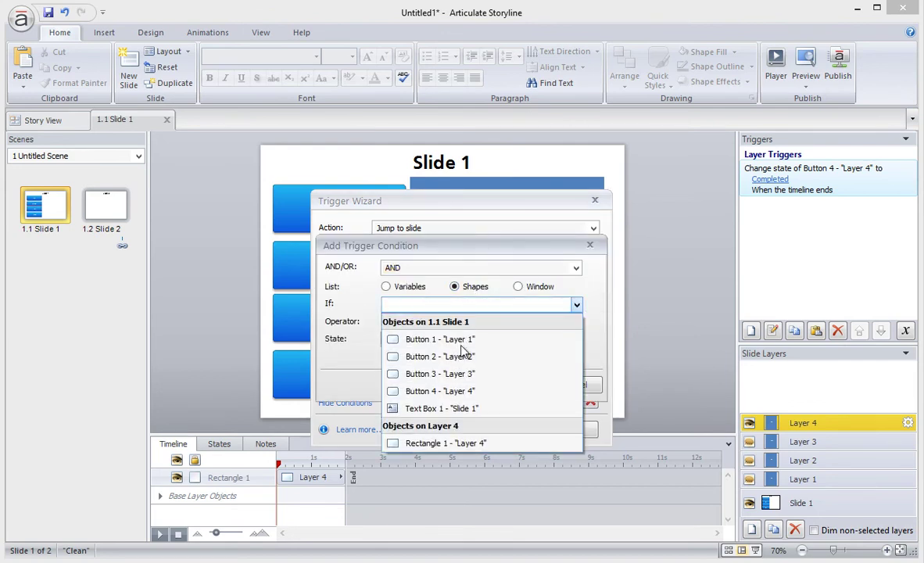
click(462, 355)
click(434, 340)
click(437, 376)
click(516, 383)
Step: Add an AND condition to the jump trigger requiring Button 3's state to equal Completed
click(551, 402)
click(454, 286)
click(478, 304)
click(469, 373)
click(469, 340)
click(469, 376)
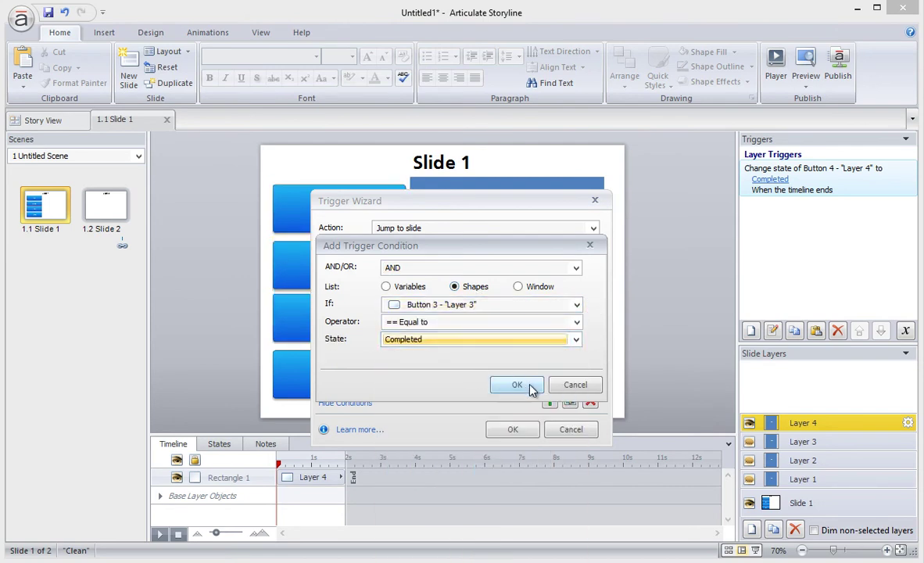
click(517, 383)
Step: Add an AND condition requiring Button 4's state to equal Completed and save the jump trigger
click(549, 403)
click(475, 287)
click(478, 304)
click(475, 385)
click(453, 339)
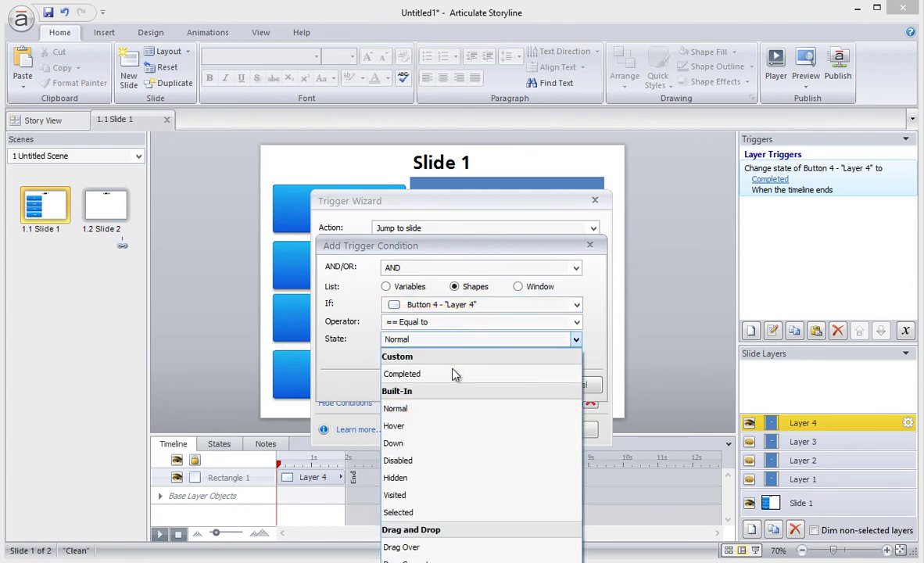
click(450, 373)
click(515, 384)
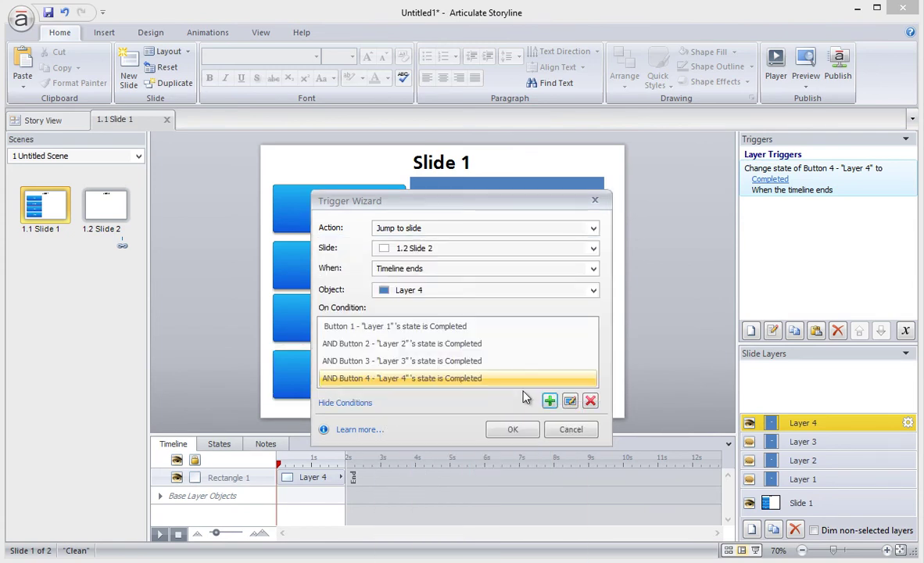
click(516, 429)
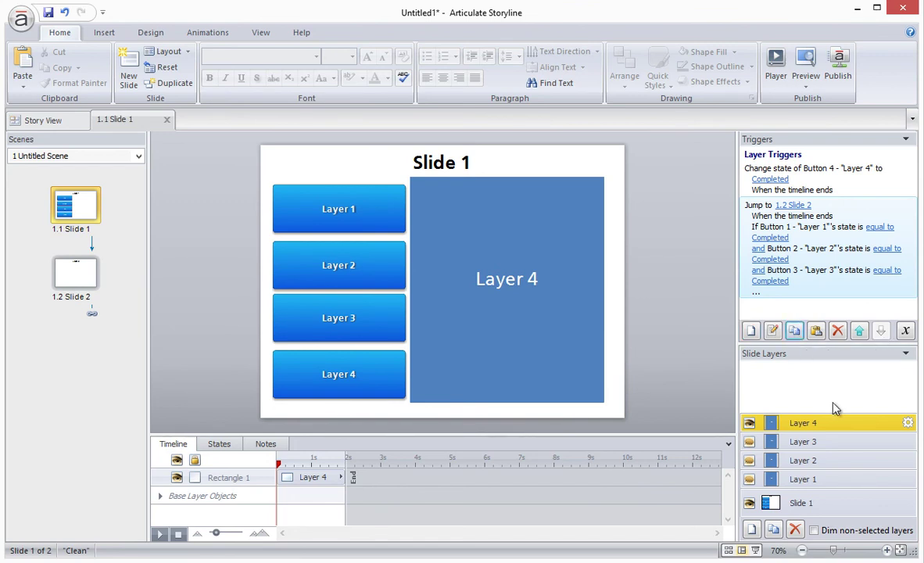
Step: Copy Layer 4's conditional jump trigger to Layers 3, 2 and 1
click(834, 445)
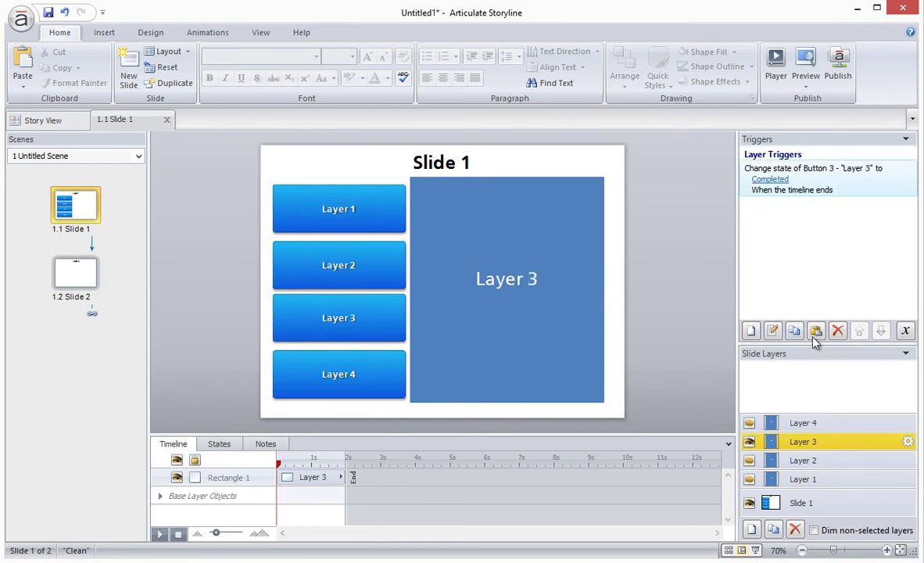
click(821, 461)
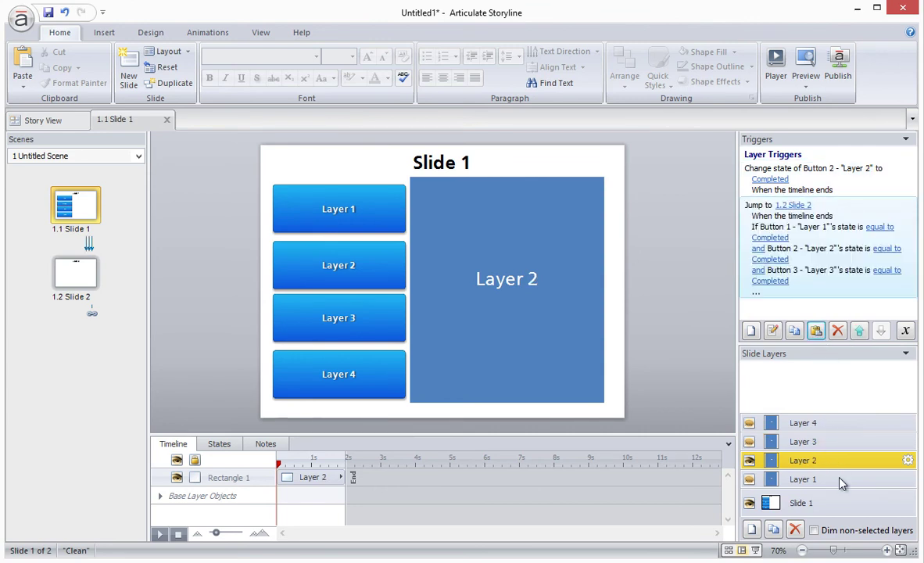
click(838, 478)
click(816, 331)
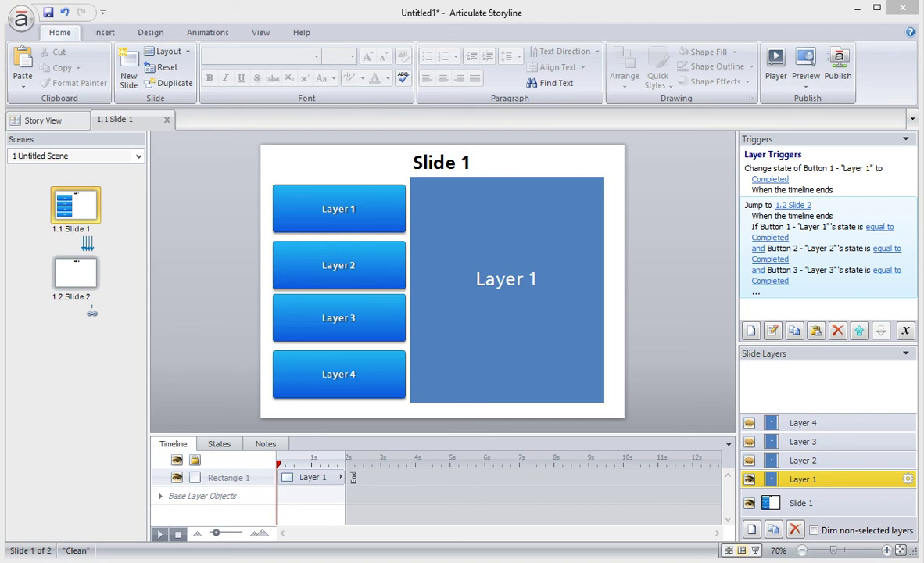
Step: Preview the project and open Layers 1, 3, 2 and 4 in turn to test the completed states and slide jump
click(805, 66)
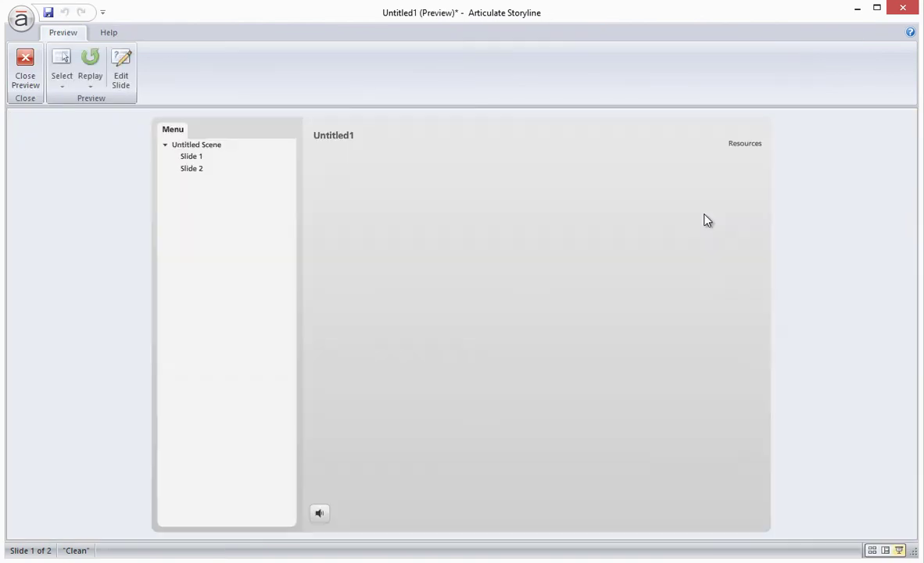
click(483, 229)
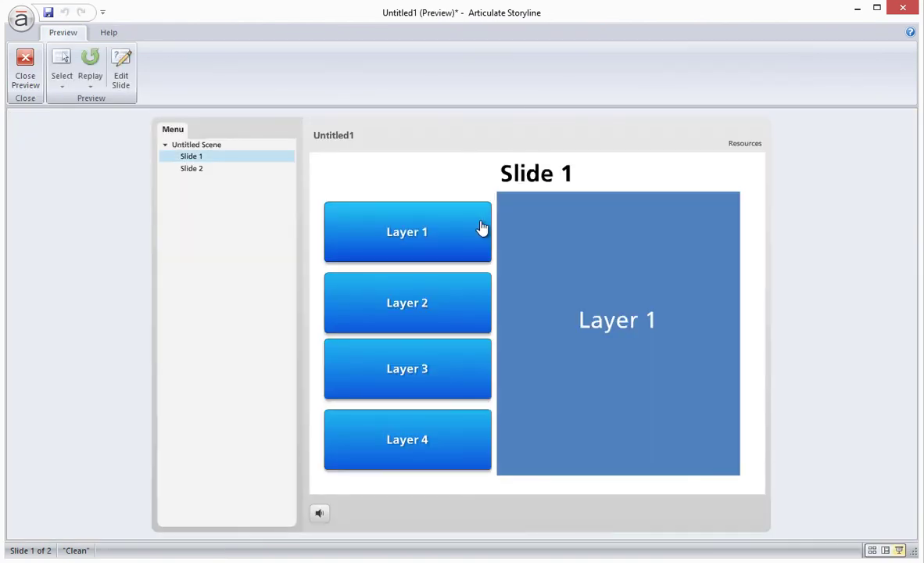
click(465, 245)
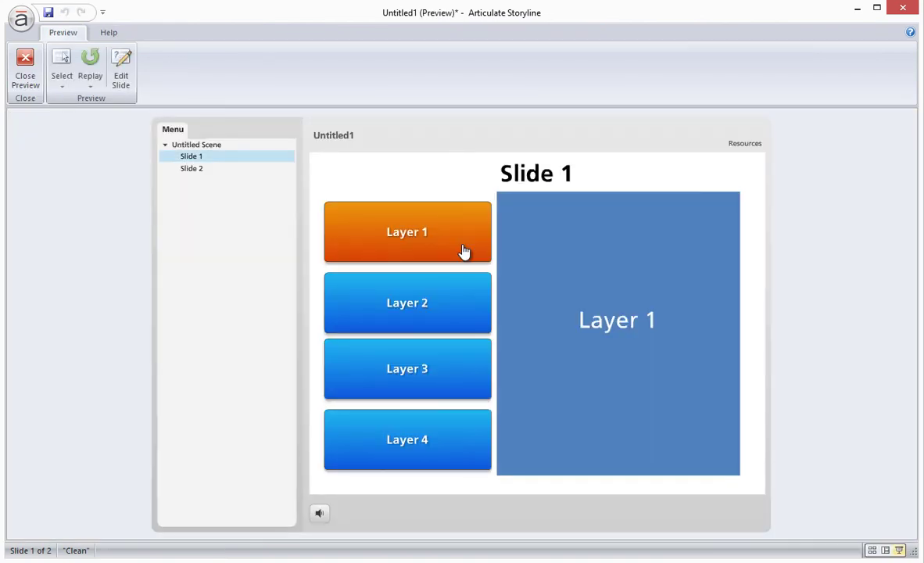
click(455, 383)
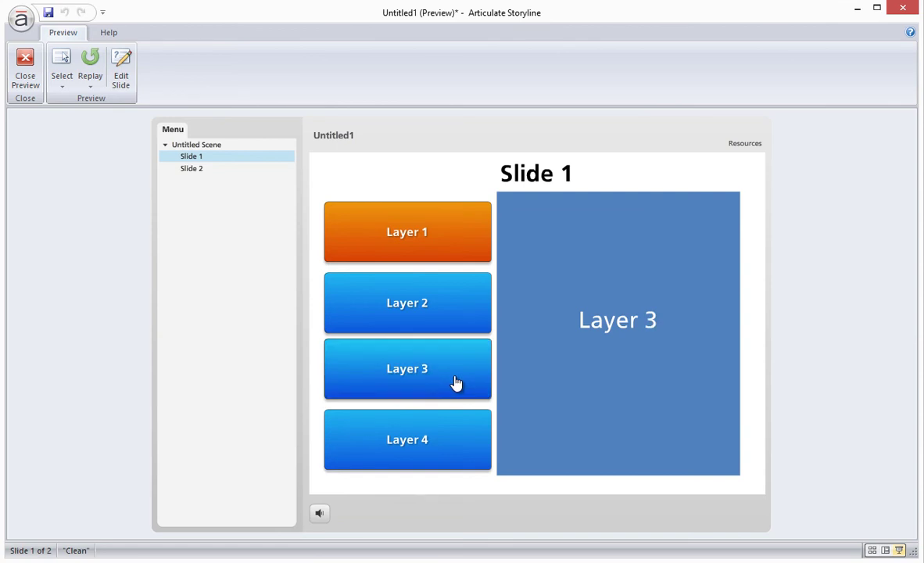
click(456, 315)
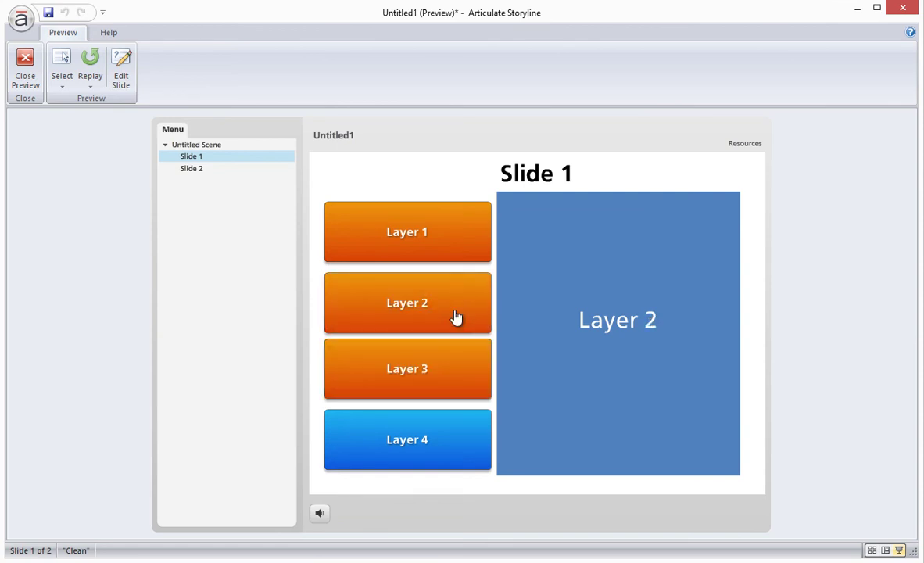
click(471, 428)
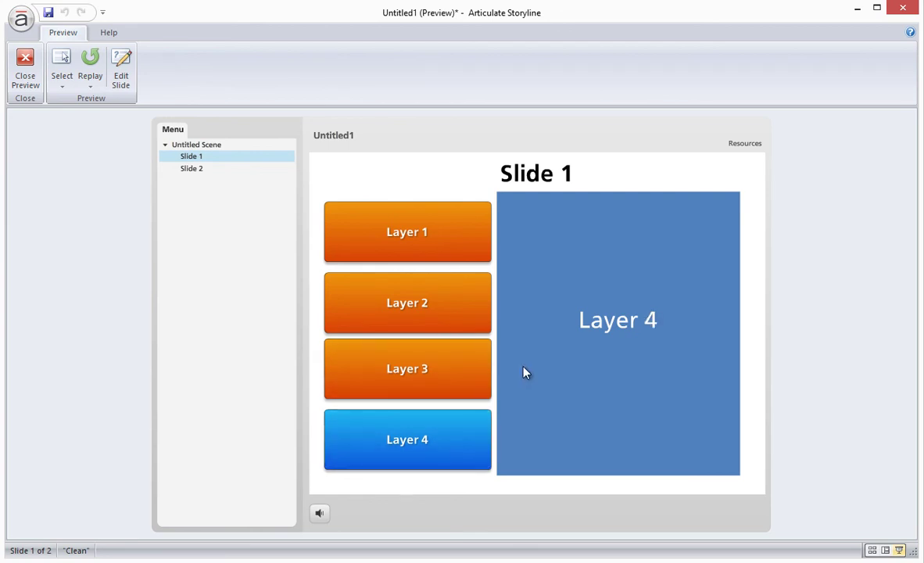